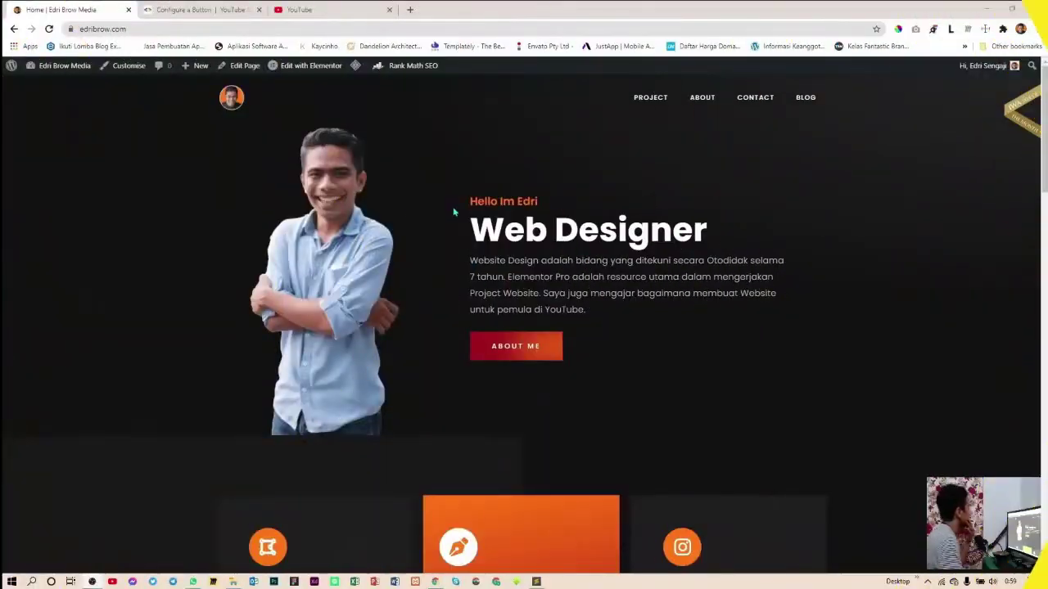
# Switch to the YouTube Subscribe Button configuration page and copy a screen capture of its web address.
pyautogui.click(193, 9)
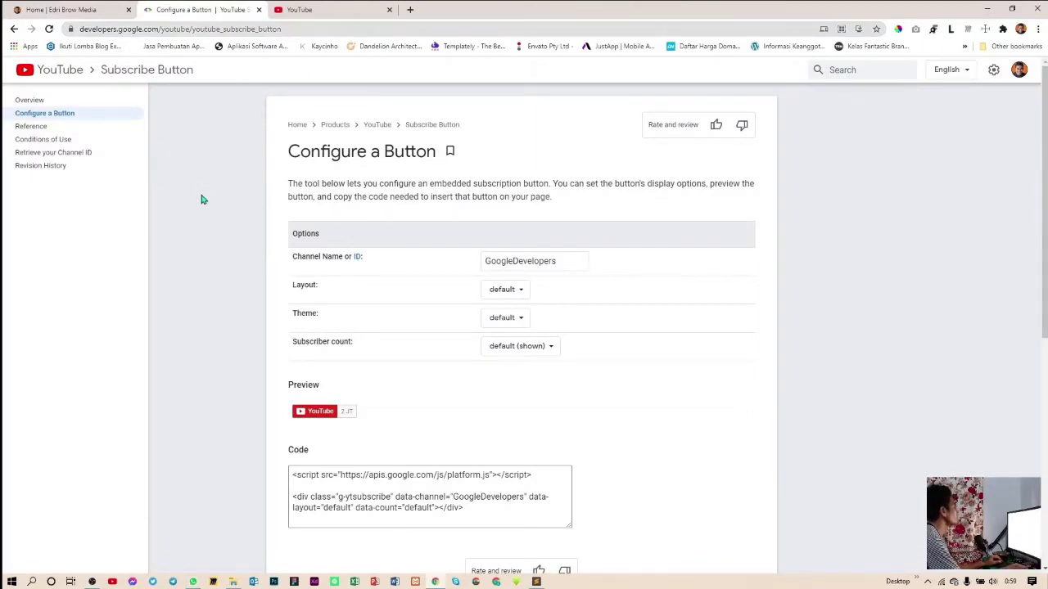
pyautogui.press('Print')
pyautogui.moveTo(61, 20); pyautogui.dragTo(322, 44)
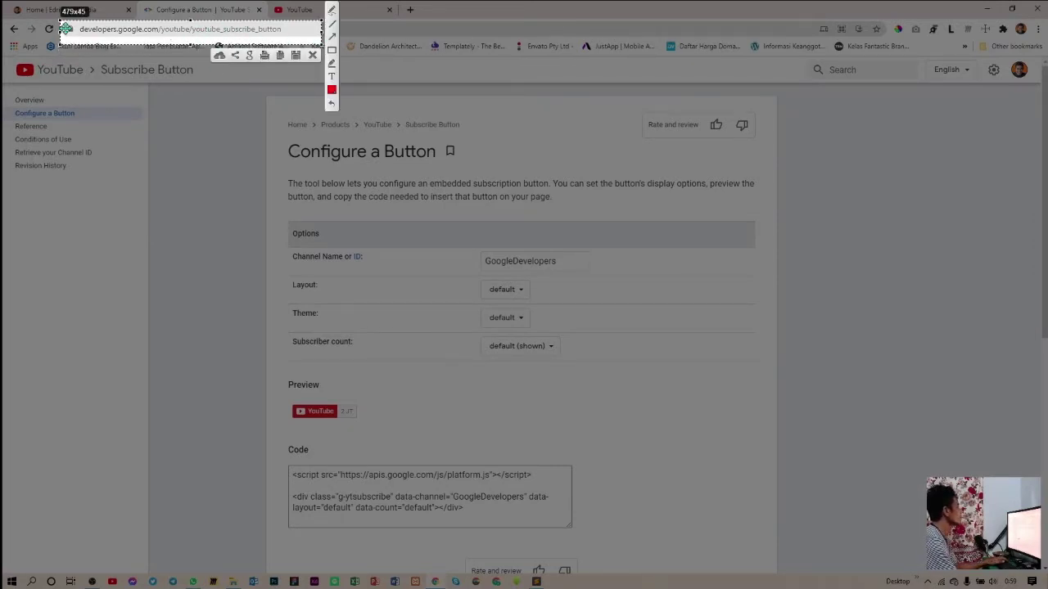
pyautogui.hotkey('ctrl', 'c')
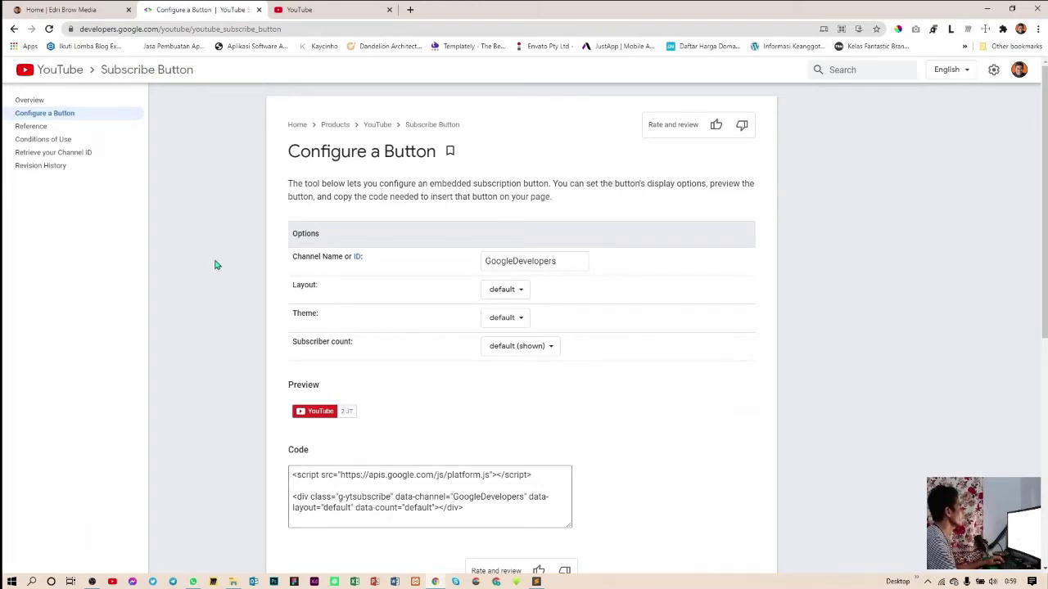
# Try the channel's own name in place of GoogleDevelopers as the channel name for the subscribe button.
pyautogui.click(507, 261)
pyautogui.scroll(-2, 505, 261)
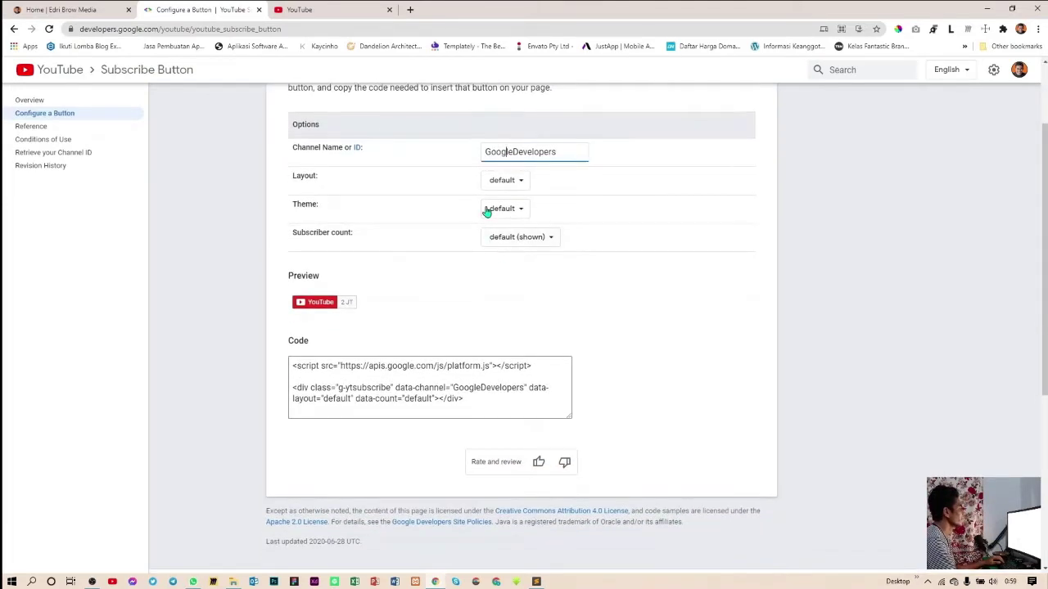
pyautogui.moveTo(568, 153)
pyautogui.mouseDown()
pyautogui.moveTo(485, 157)
pyautogui.moveTo(557, 153)
pyautogui.mouseUp()
pyautogui.click(506, 154)
pyautogui.click(557, 153)
pyautogui.moveTo(485, 152); pyautogui.dragTo(557, 152)
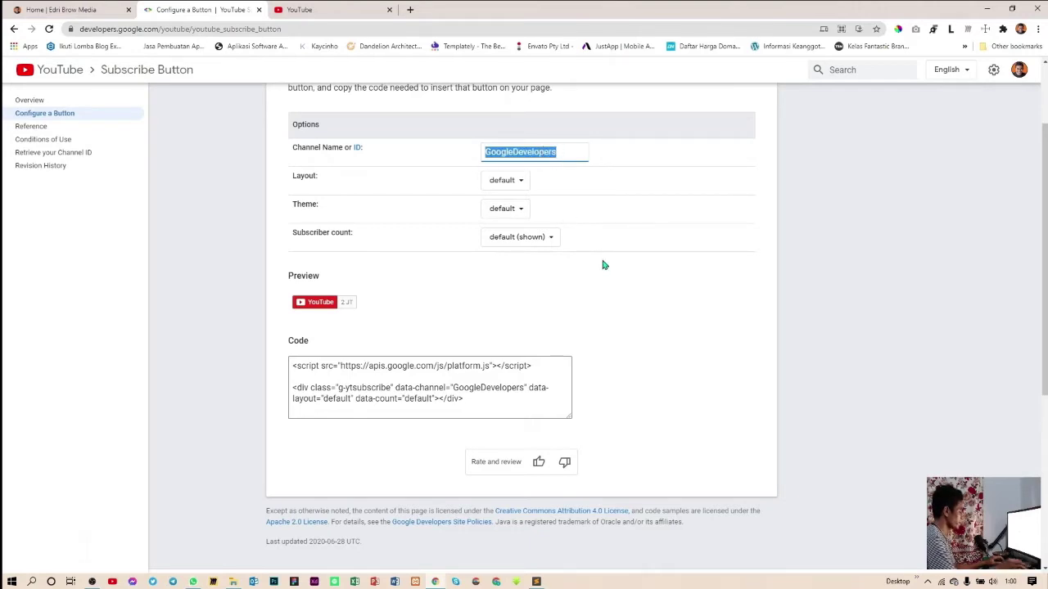
pyautogui.write('e')
pyautogui.press('BackSpace')
pyautogui.write('EdriBrow')
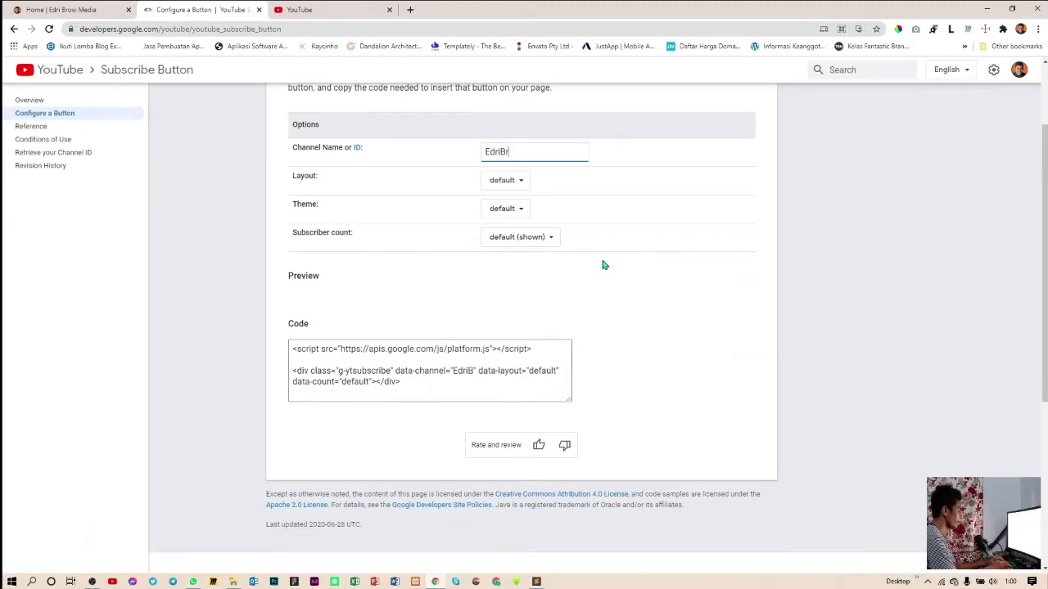
pyautogui.click(832, 291)
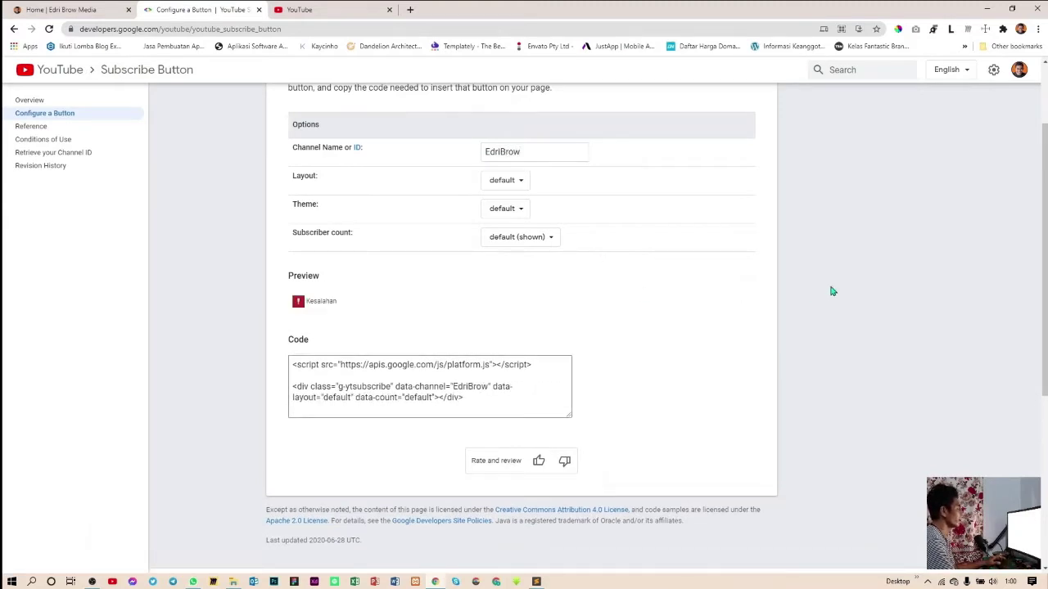
# Clear the channel name or ID value in the subscribe button options.
pyautogui.doubleClick(533, 154)
pyautogui.press('BackSpace')
pyautogui.click(854, 325)
pyautogui.scroll(1, 633, 435)
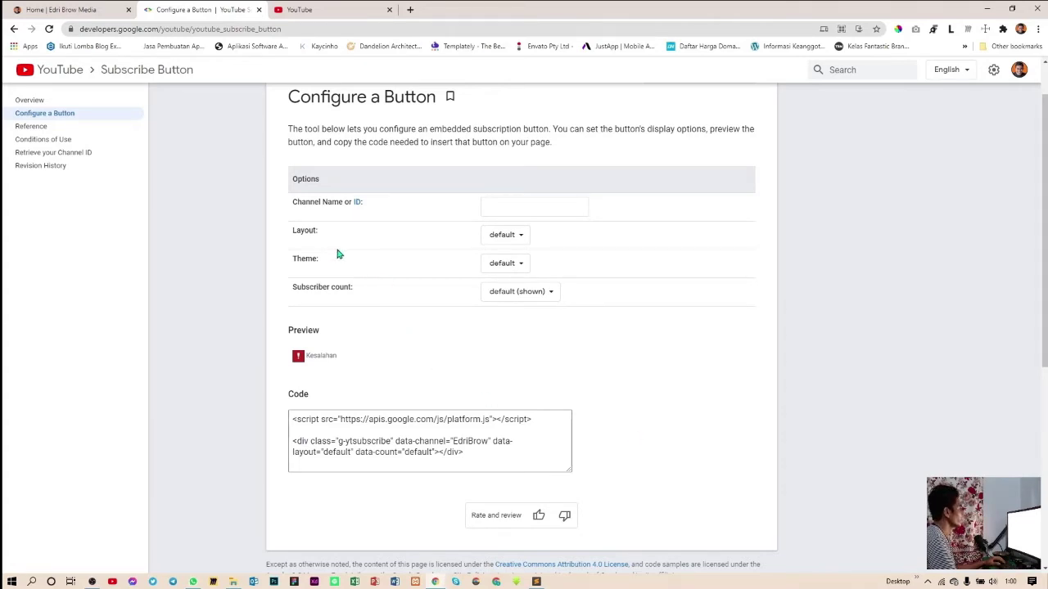
pyautogui.scroll(-1, 347, 222)
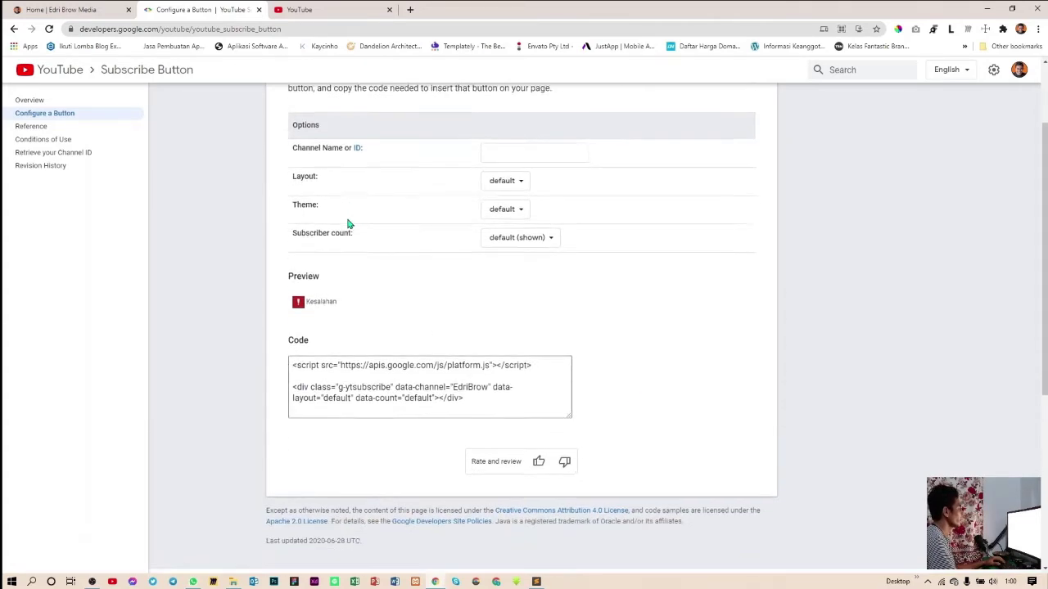
pyautogui.scroll(1, 423, 232)
# Go to the advanced settings (Setelan lanjutan) of the YouTube account and copy the channel ID.
pyautogui.click(327, 10)
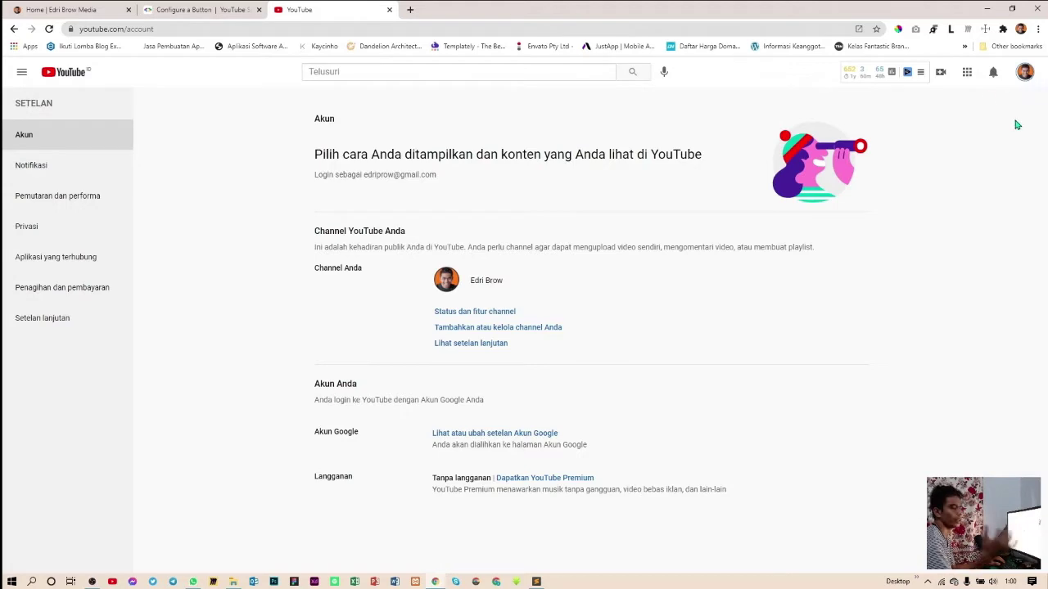
pyautogui.click(1022, 81)
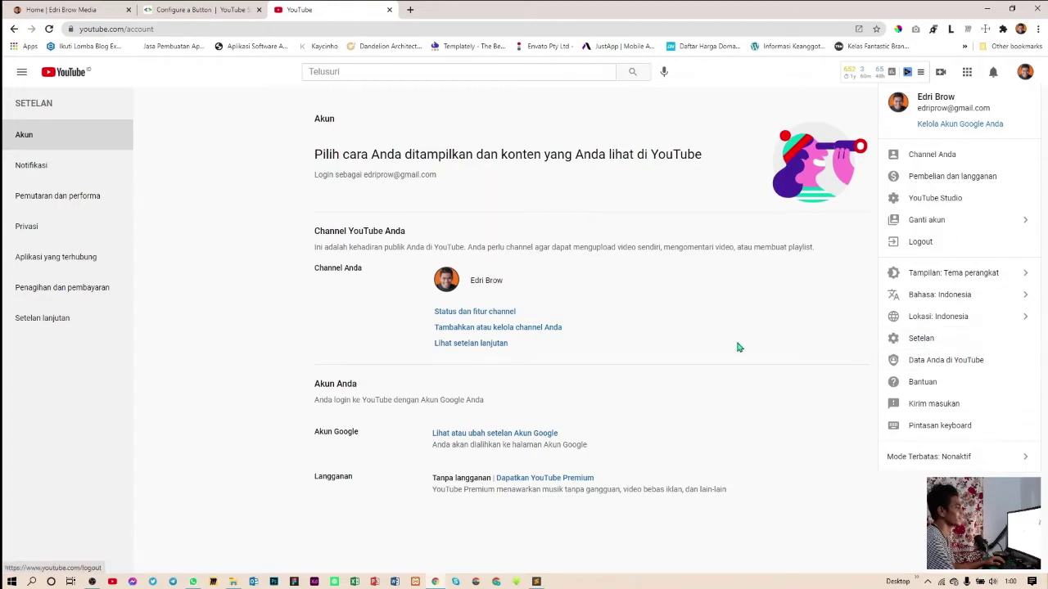
pyautogui.click(779, 328)
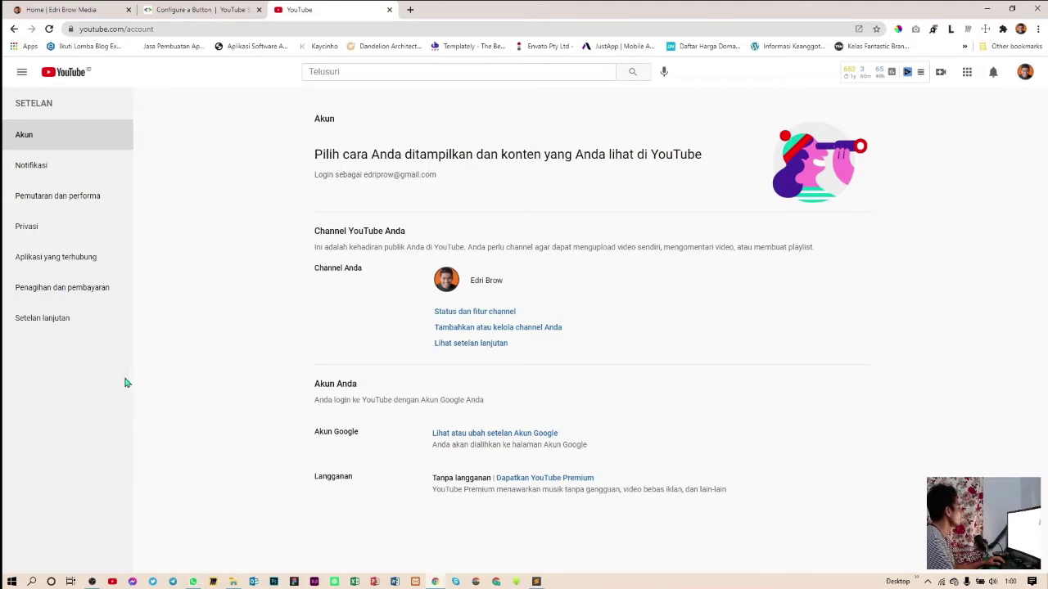
pyautogui.click(51, 326)
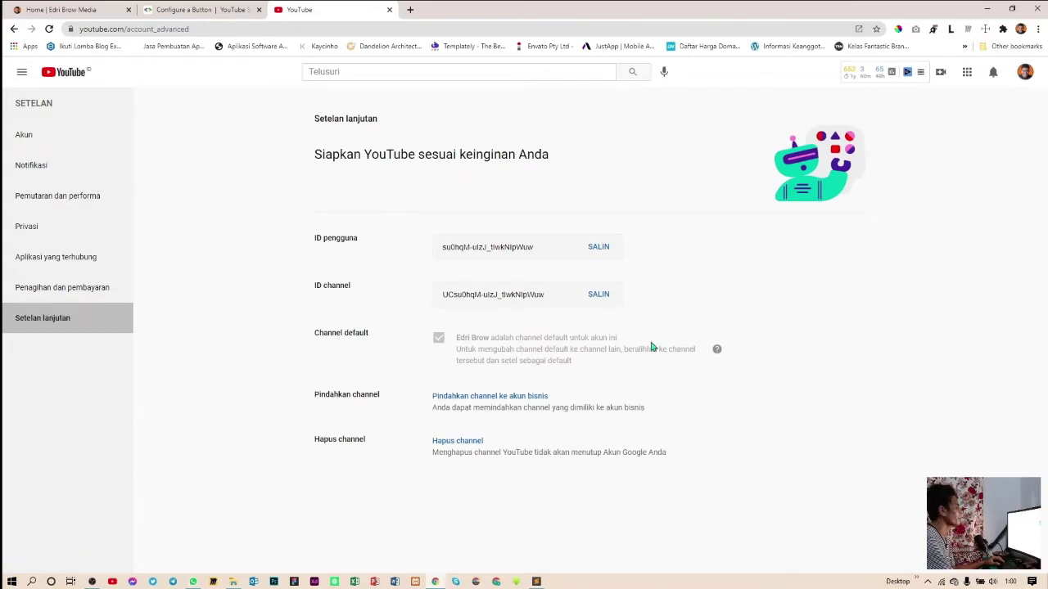
pyautogui.click(599, 298)
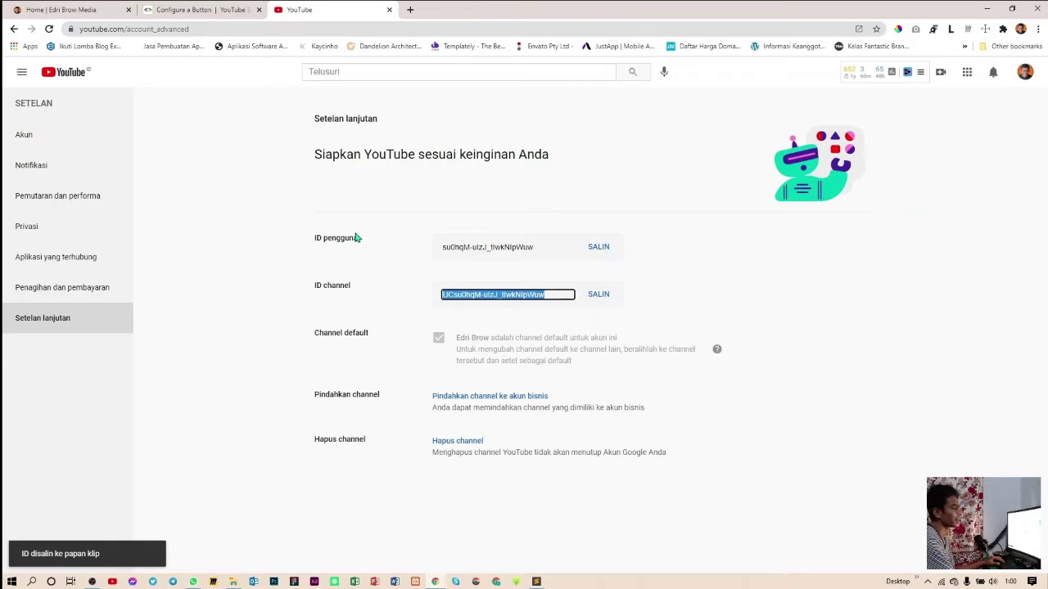
# Return to the Configure a Button page and paste the copied channel ID as the channel name or ID.
pyautogui.click(170, 11)
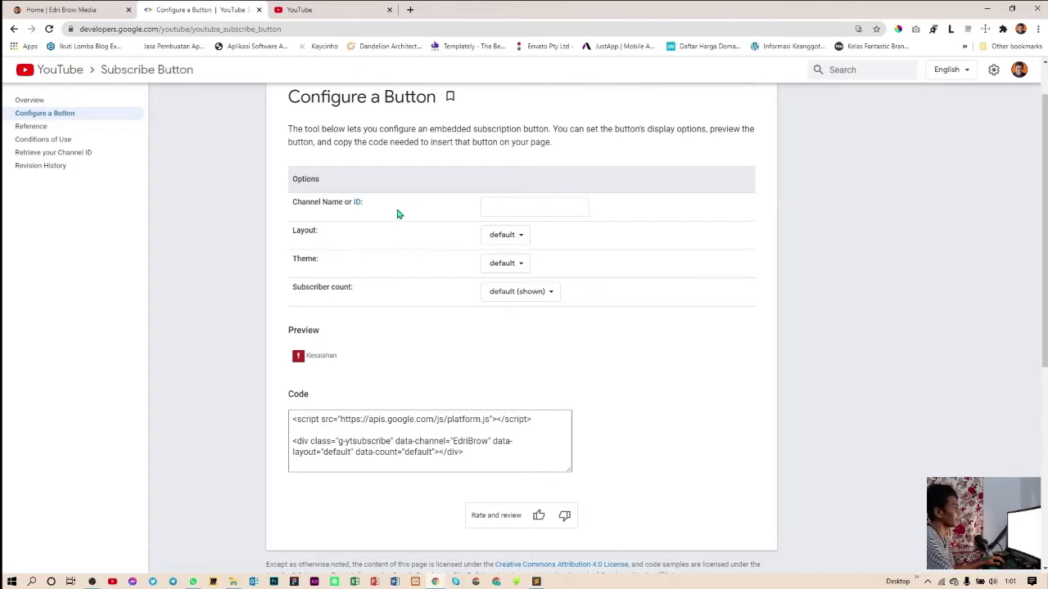
pyautogui.click(496, 211)
pyautogui.rightClick(497, 214)
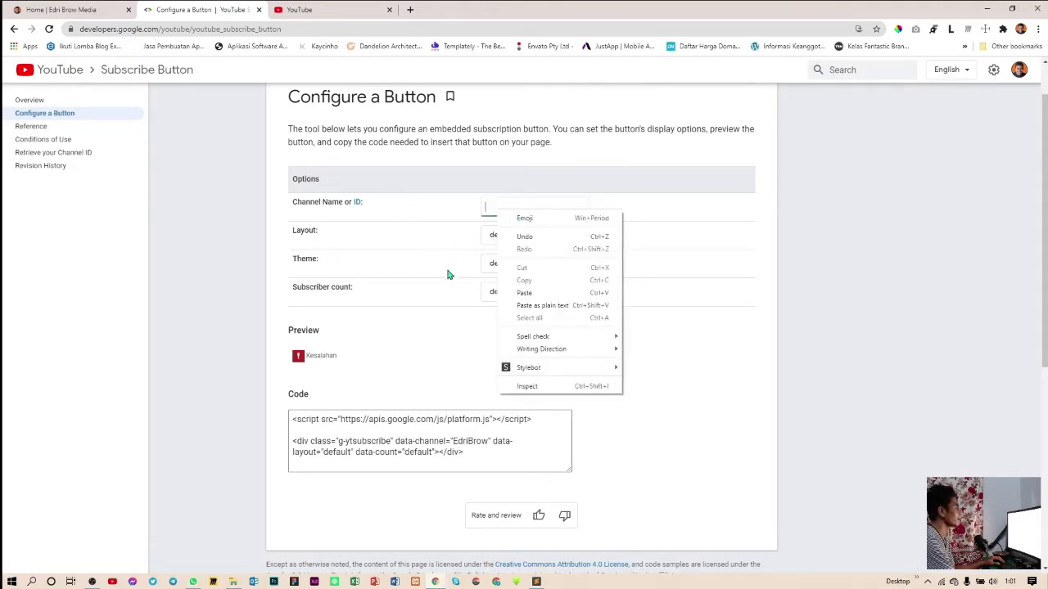
pyautogui.click(524, 292)
pyautogui.click(632, 347)
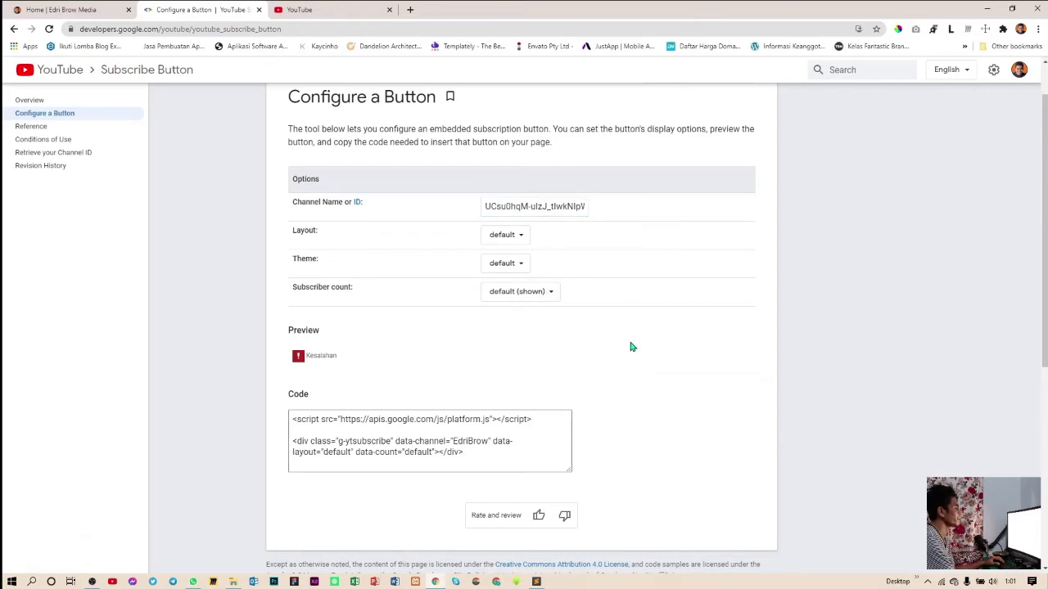
# Compare the button's default and full layouts in the preview and choose the full layout.
pyautogui.scroll(-1, 799, 311)
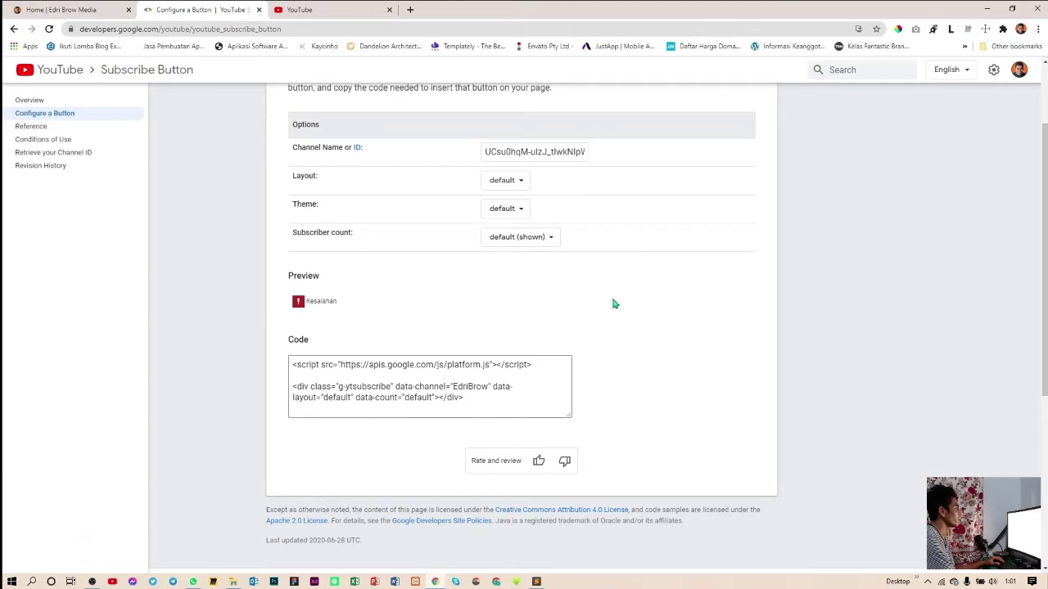
pyautogui.click(505, 185)
pyautogui.click(495, 205)
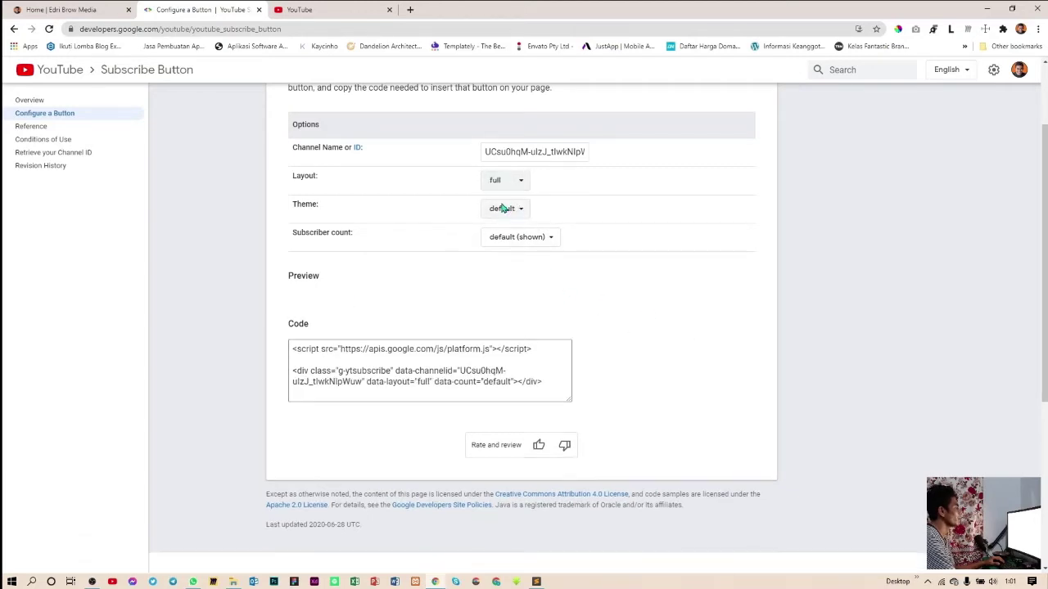
pyautogui.click(495, 180)
pyautogui.click(501, 201)
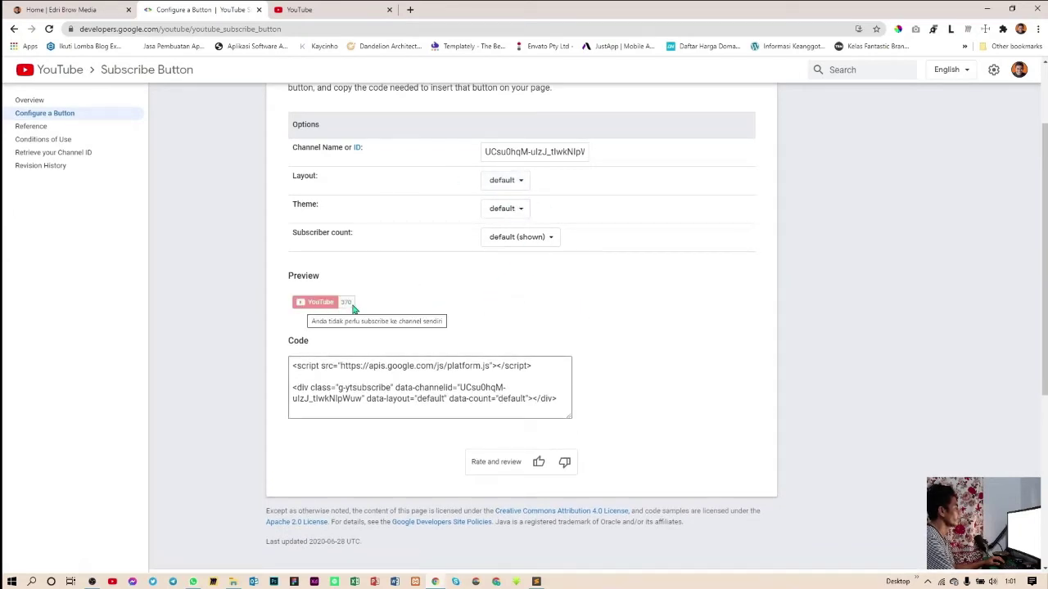
pyautogui.click(501, 180)
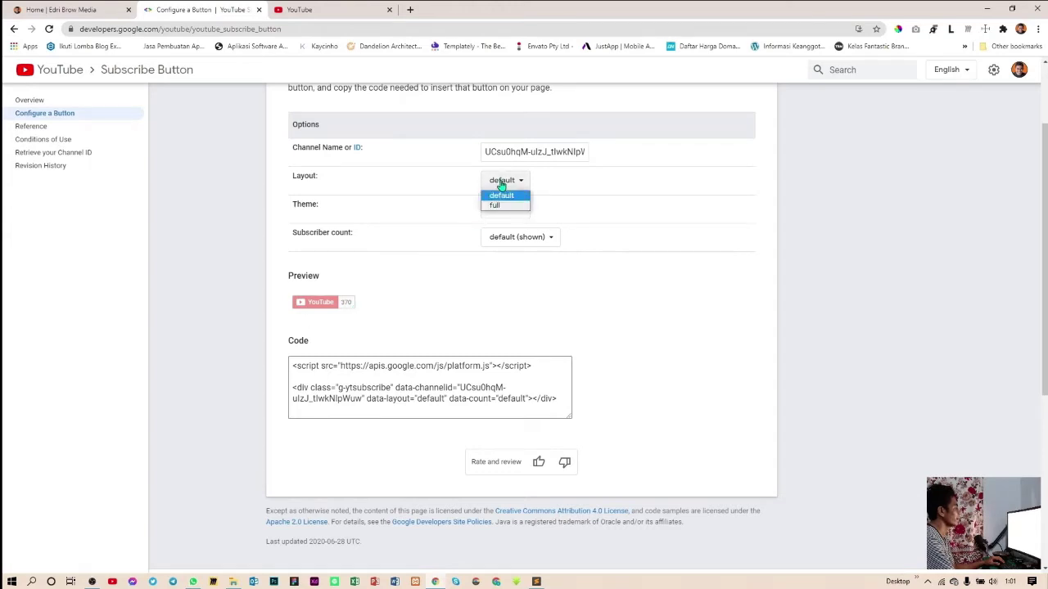
pyautogui.click(497, 205)
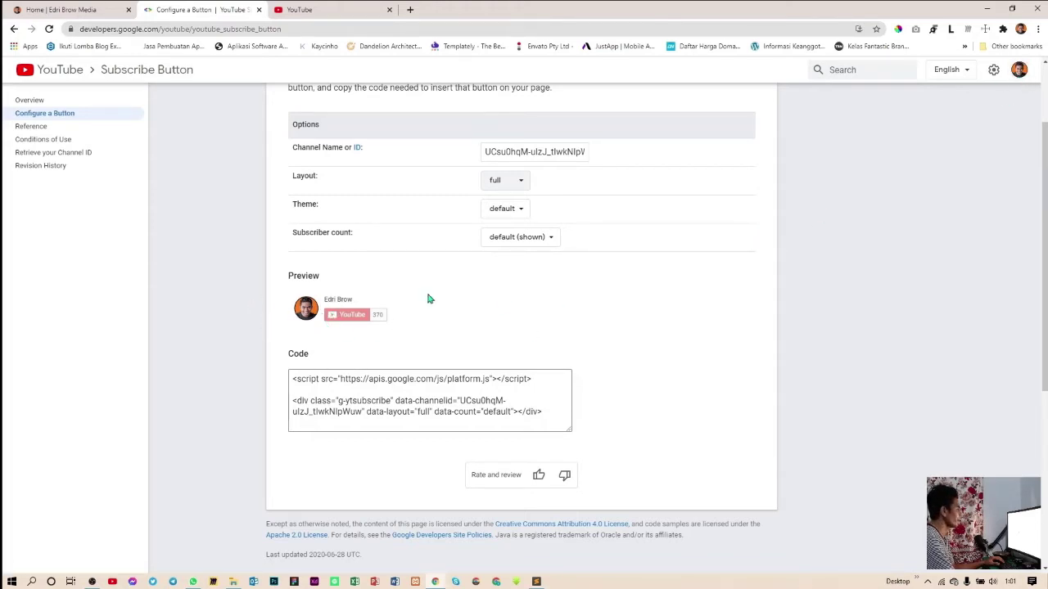
# Preview the subscribe button with the dark theme and set the theme back to default.
pyautogui.click(503, 210)
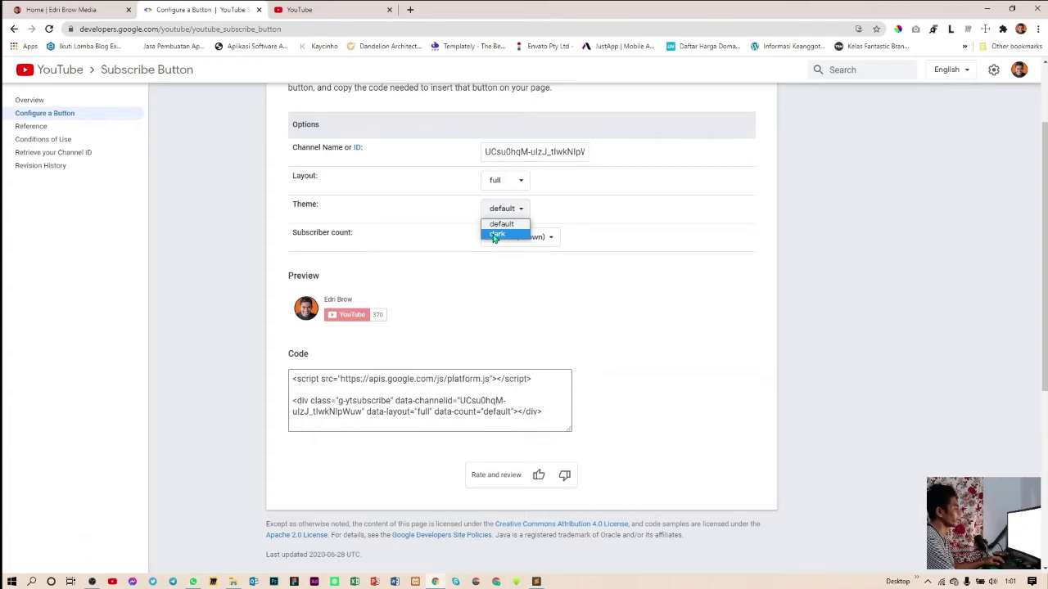
pyautogui.click(495, 235)
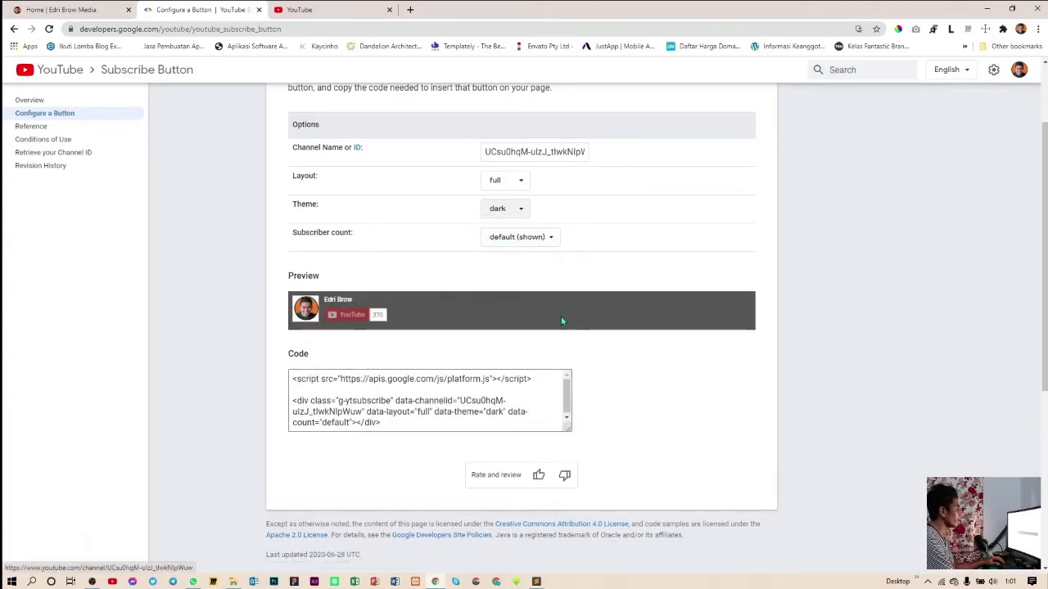
pyautogui.click(510, 211)
pyautogui.click(508, 225)
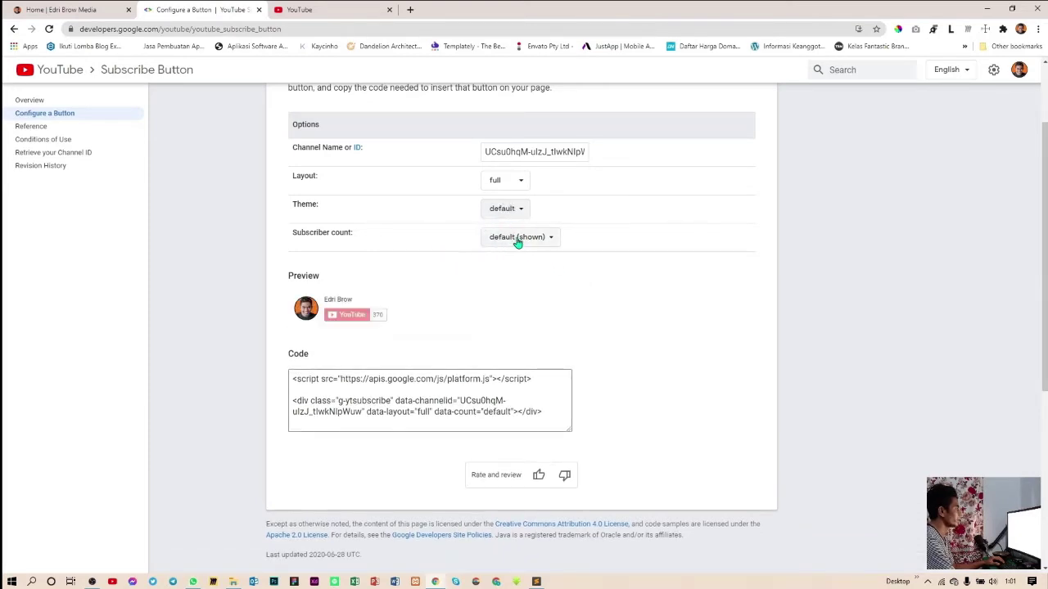
# Preview the button with the subscriber count hidden and set the count back to default (shown).
pyautogui.click(517, 238)
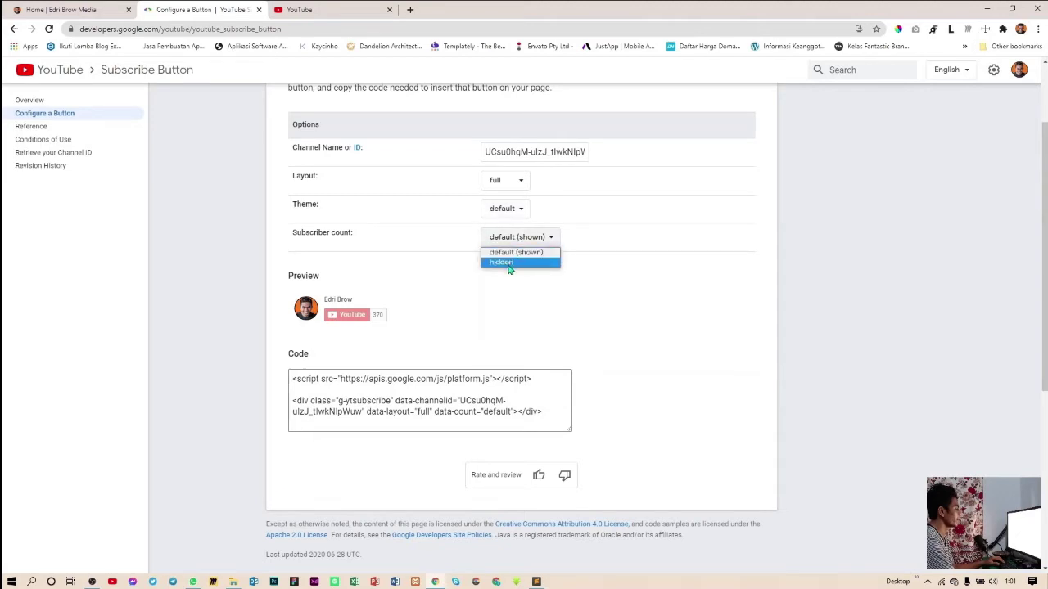
pyautogui.click(511, 263)
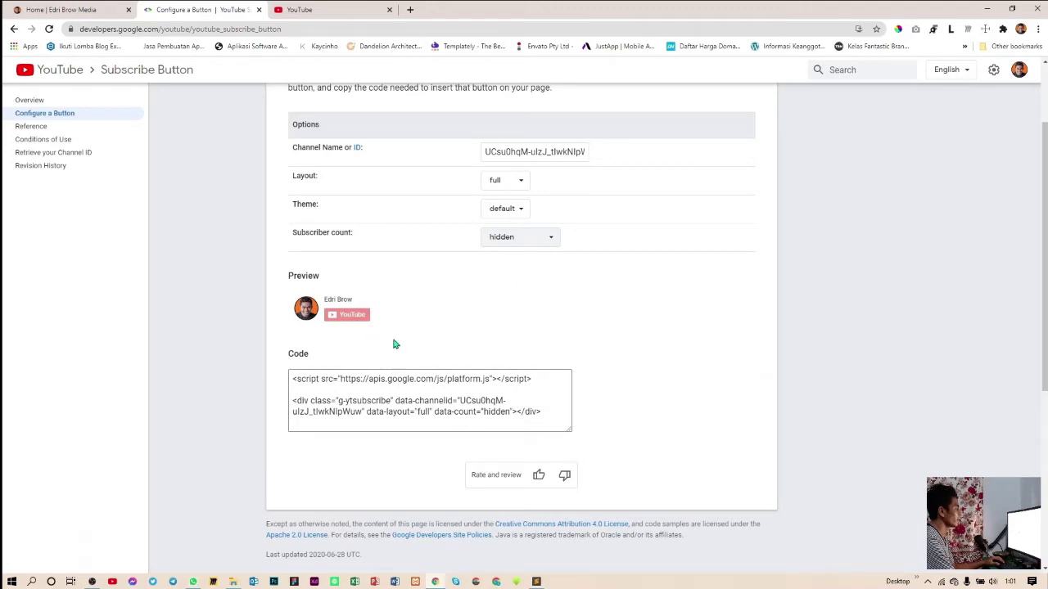
pyautogui.click(523, 239)
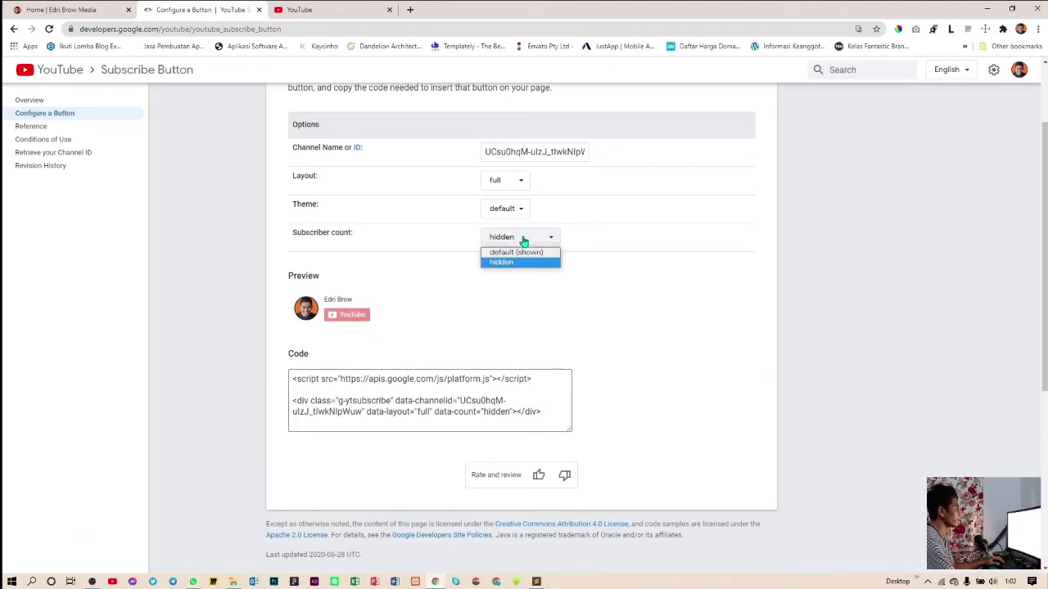
pyautogui.click(527, 255)
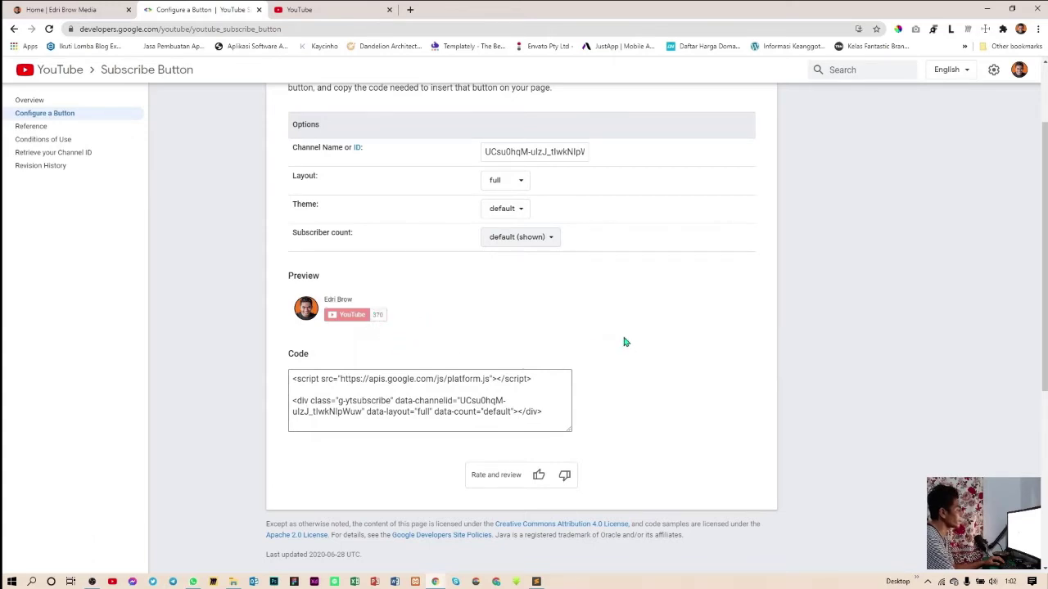
# Copy the complete generated embed code of the subscribe button, including the script and div lines.
pyautogui.scroll(1, 467, 245)
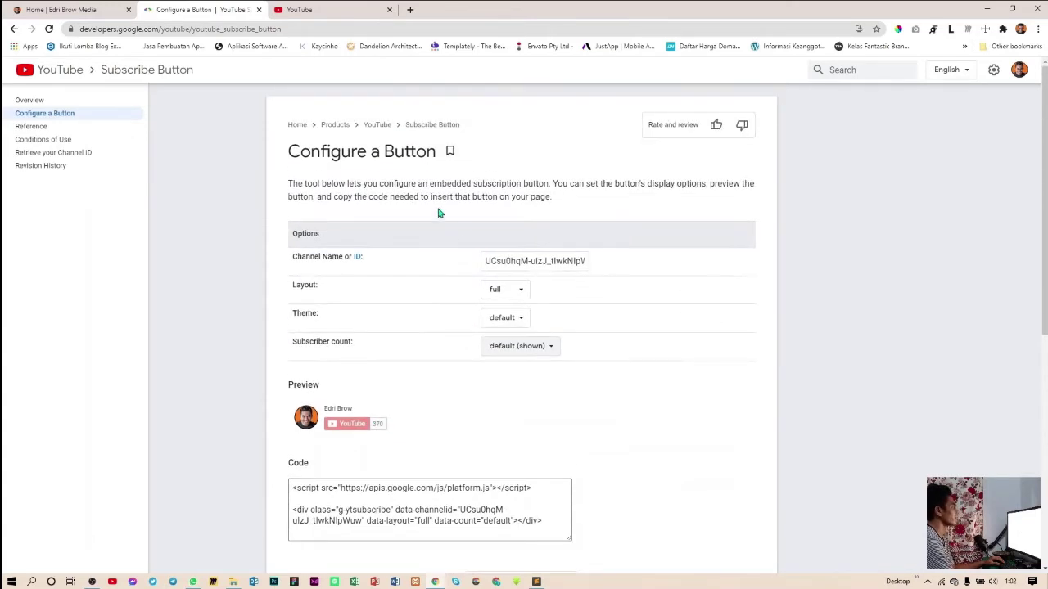
pyautogui.scroll(-2, 693, 274)
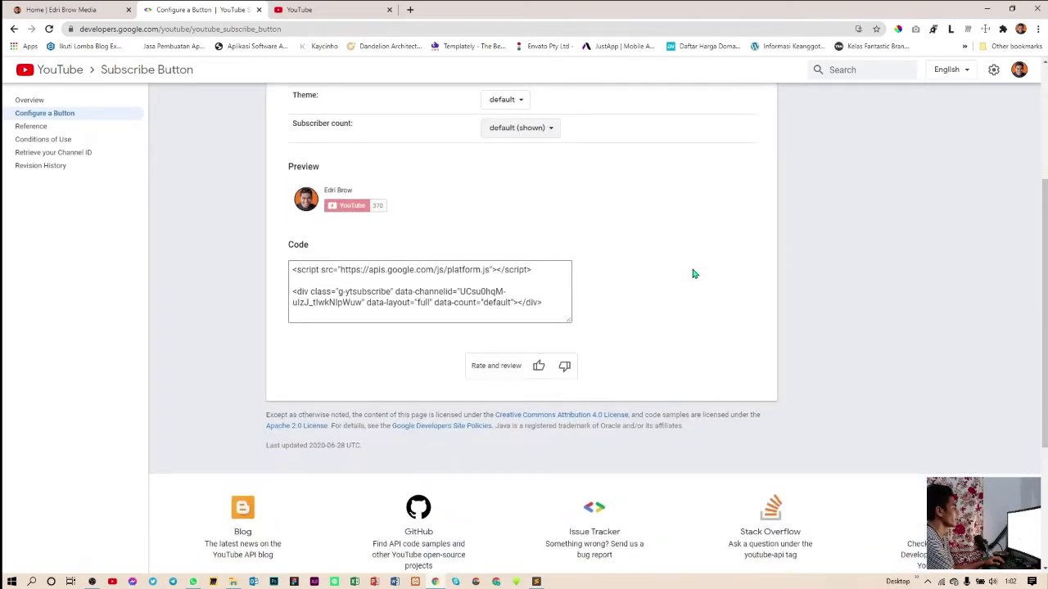
pyautogui.scroll(-1, 692, 273)
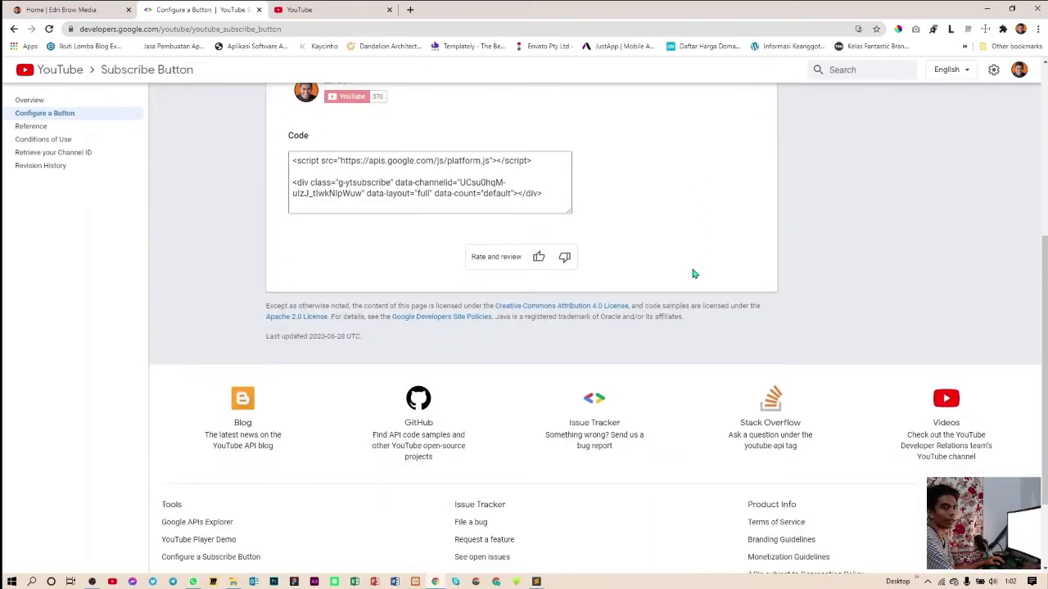
pyautogui.moveTo(292, 160); pyautogui.dragTo(549, 195)
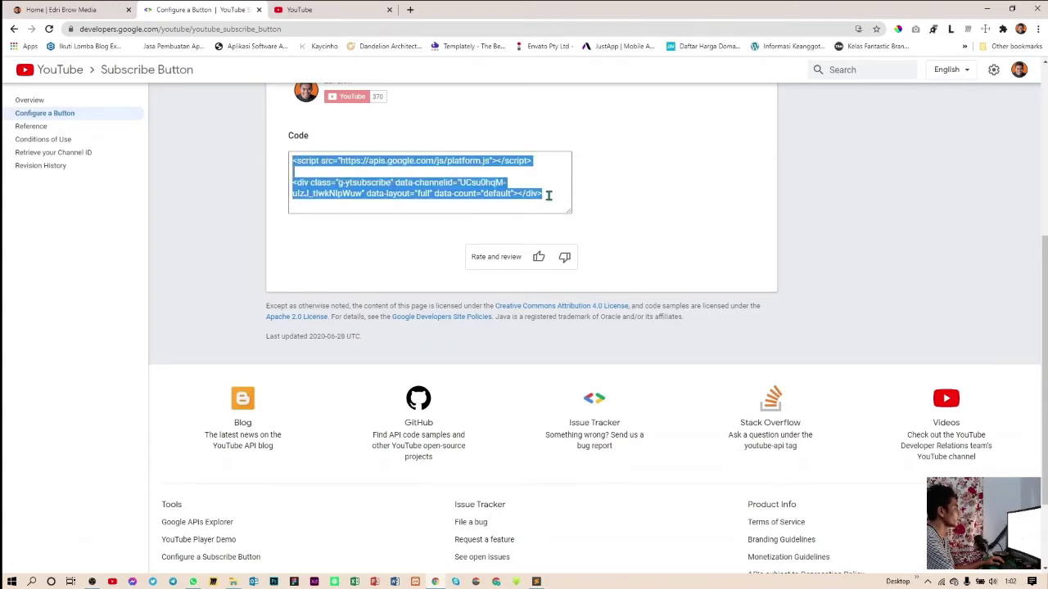
pyautogui.rightClick(440, 188)
pyautogui.click(502, 227)
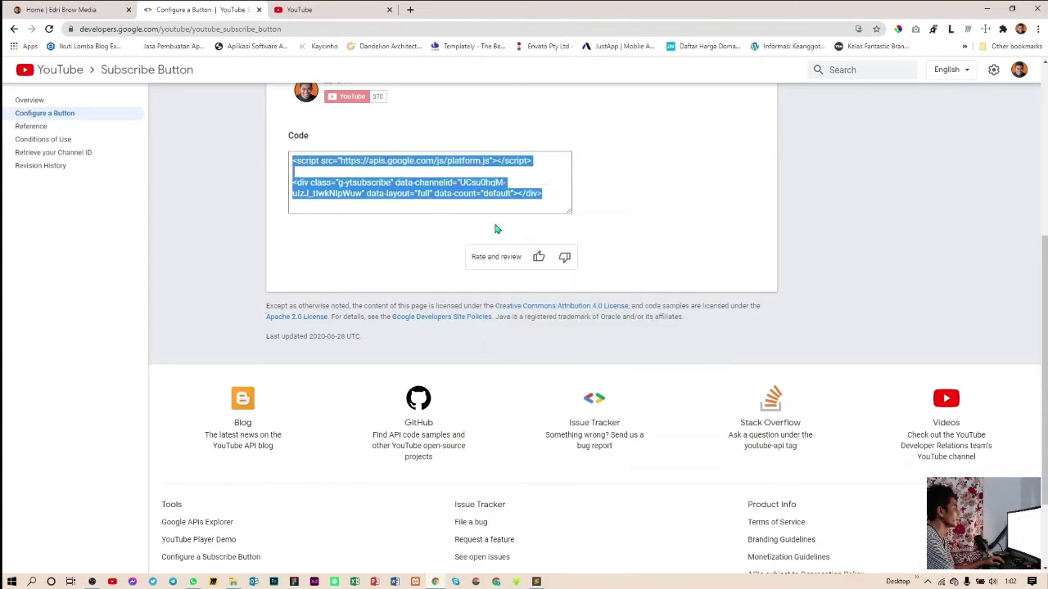
pyautogui.click(634, 237)
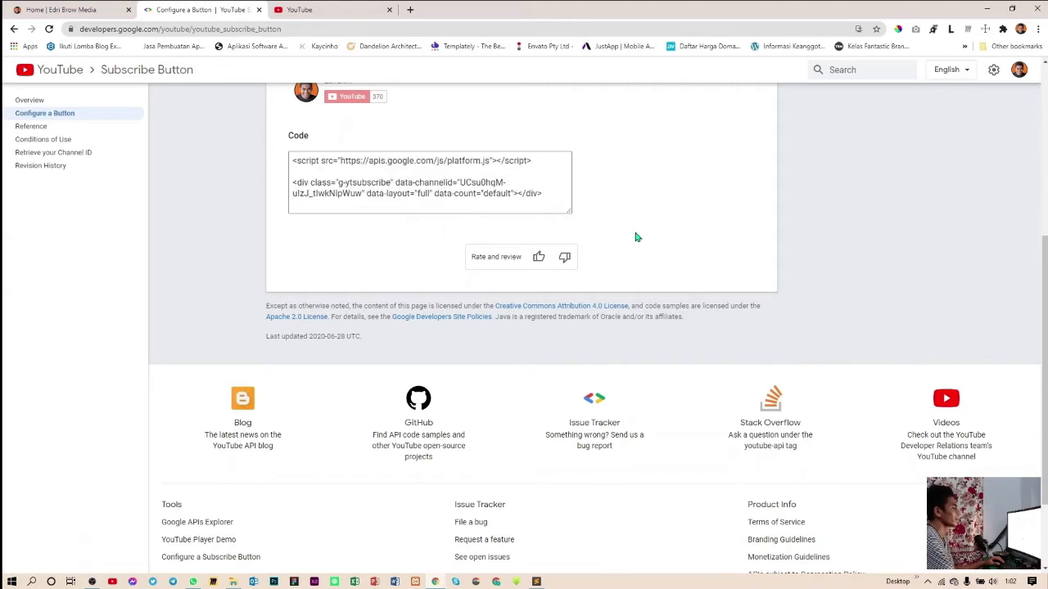
# Switch to the website's home page and look through its sections down to the footer.
pyautogui.click(64, 9)
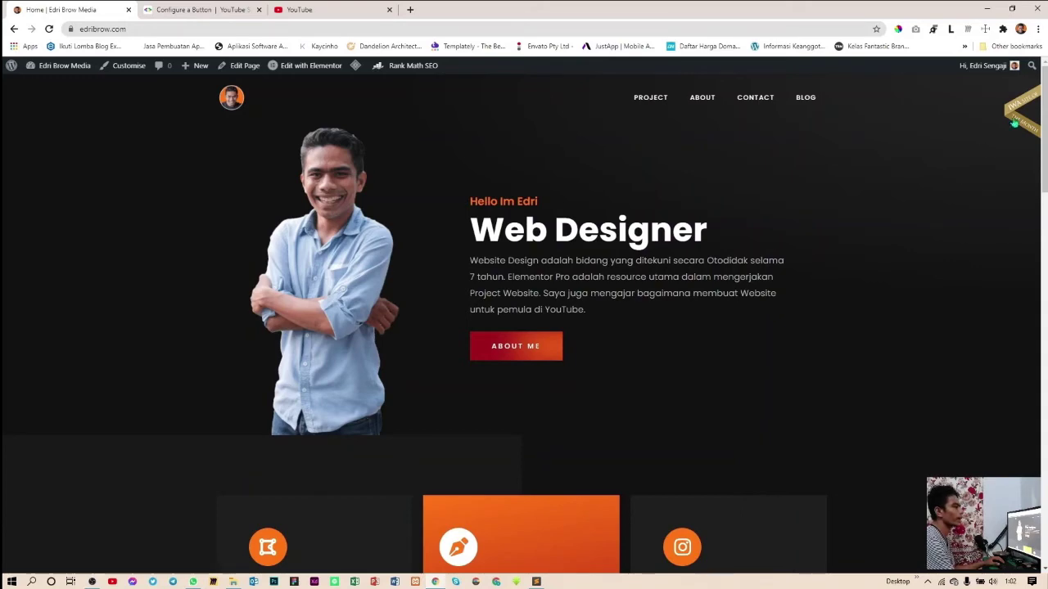
pyautogui.scroll(-5, 775, 243)
pyautogui.scroll(-10, 1022, 297)
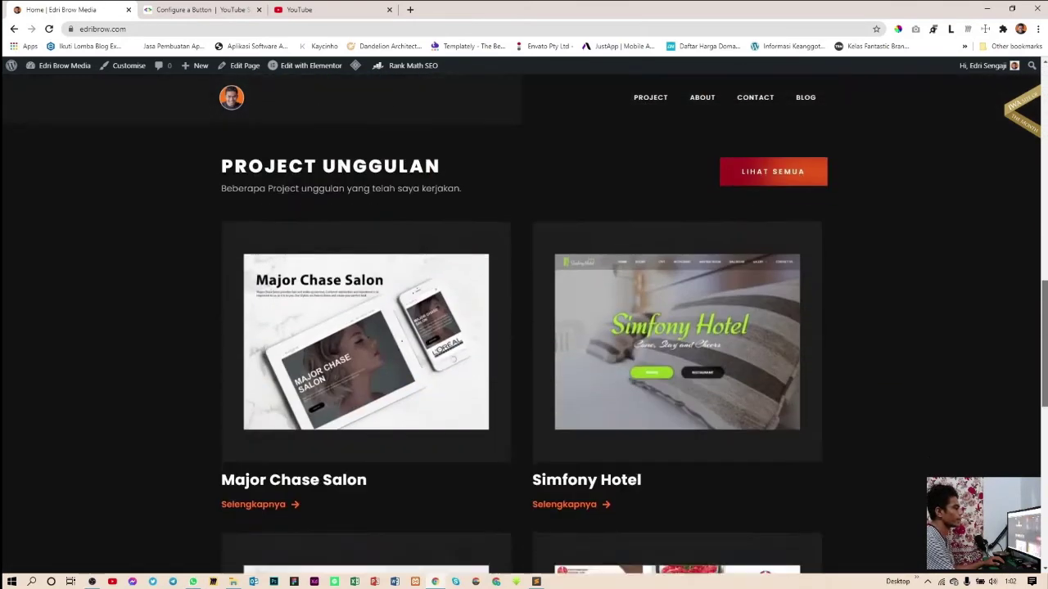
pyautogui.scroll(-2, 1046, 436)
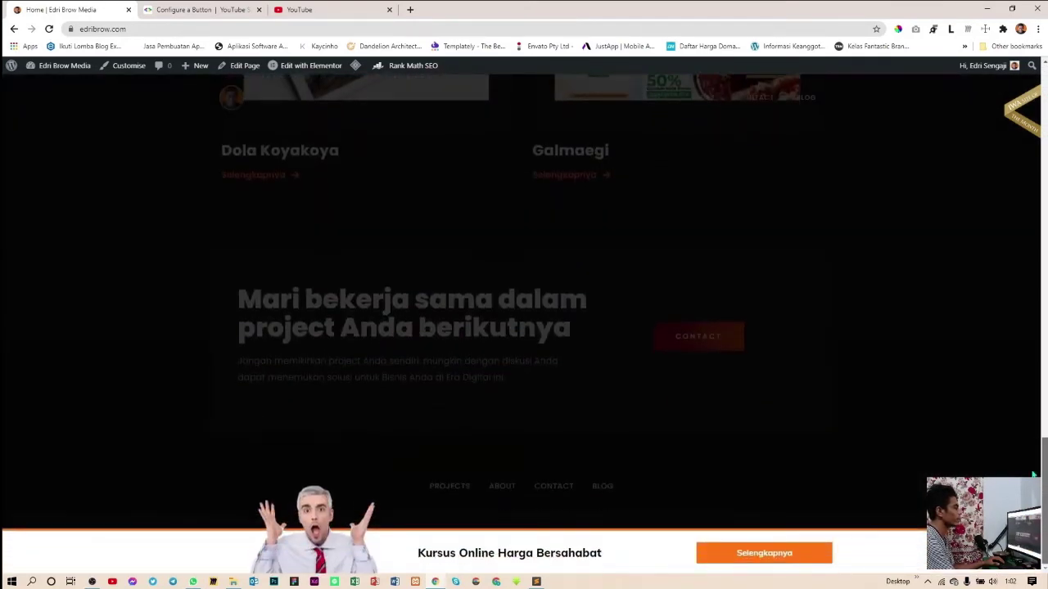
pyautogui.click(1038, 443)
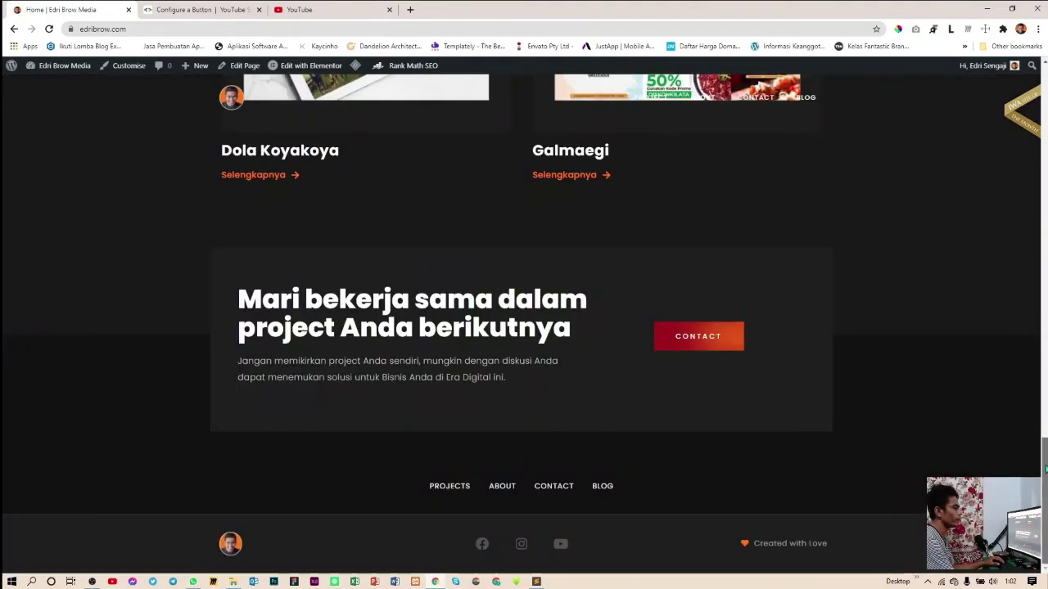
pyautogui.scroll(20, 629, 507)
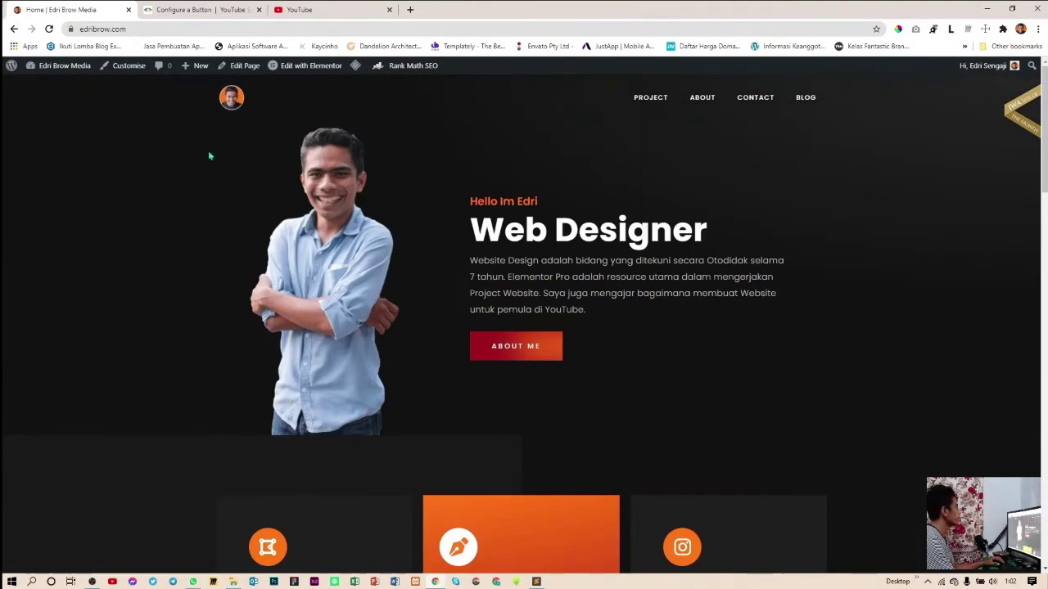
# Create a new post, paste the subscribe button's embed code into its content as HTML text, and return to the visual editor.
pyautogui.moveTo(201, 69)
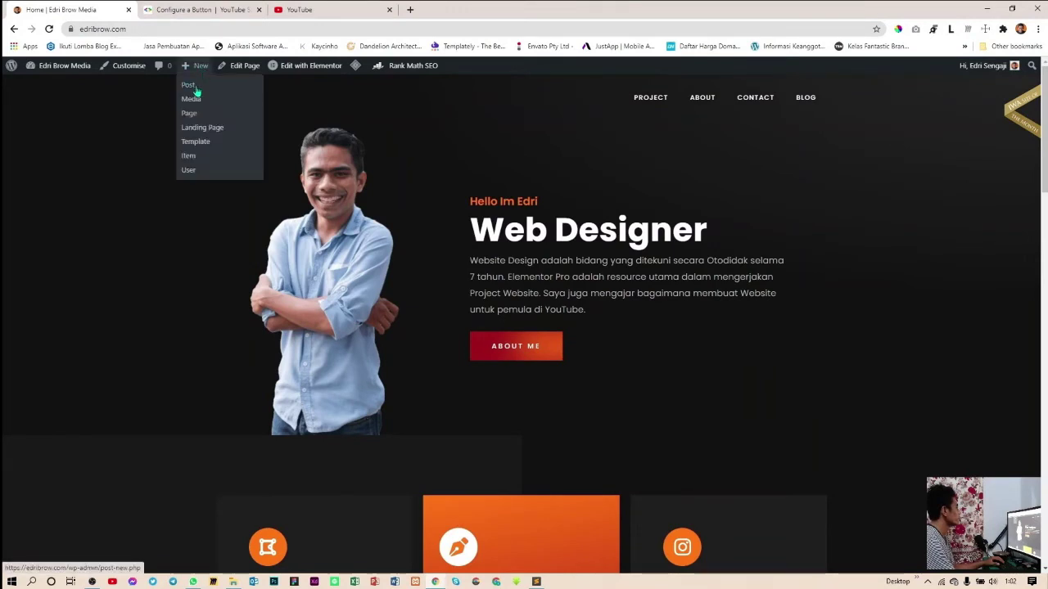
pyautogui.click(196, 91)
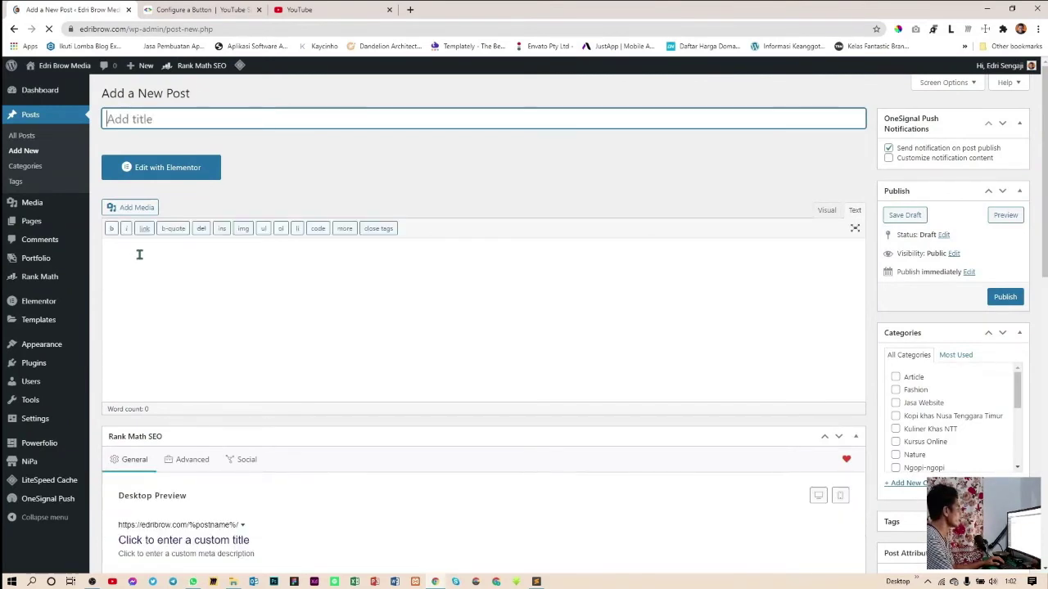
pyautogui.click(833, 214)
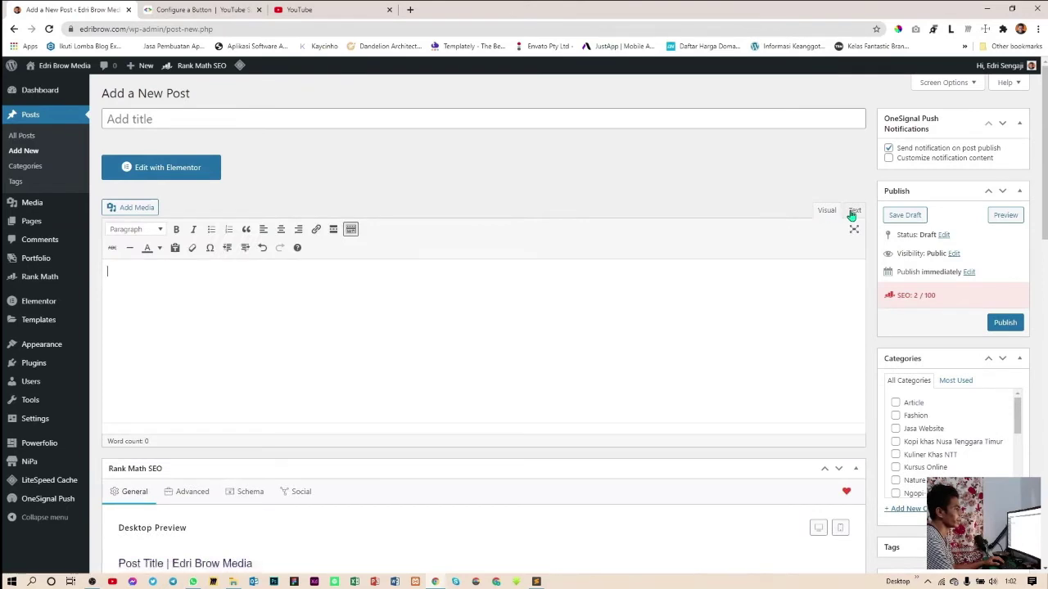
pyautogui.click(853, 212)
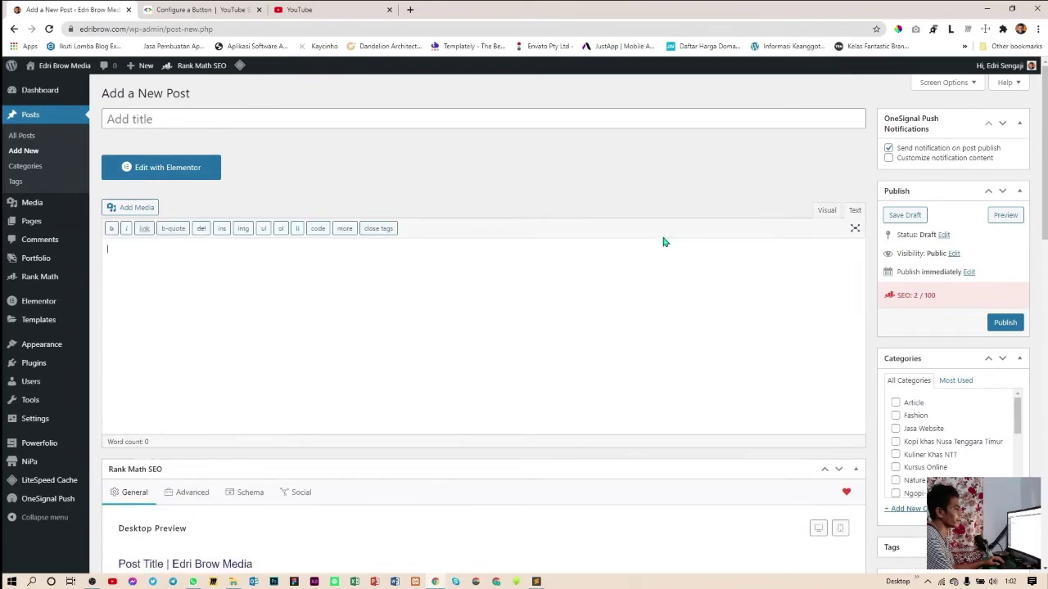
pyautogui.rightClick(151, 260)
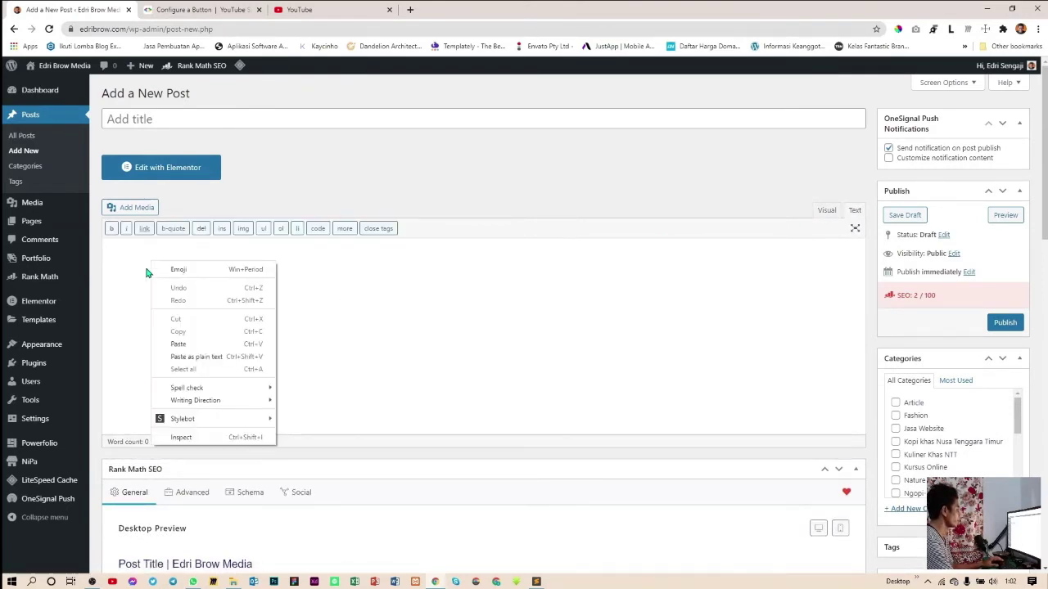
pyautogui.click(198, 344)
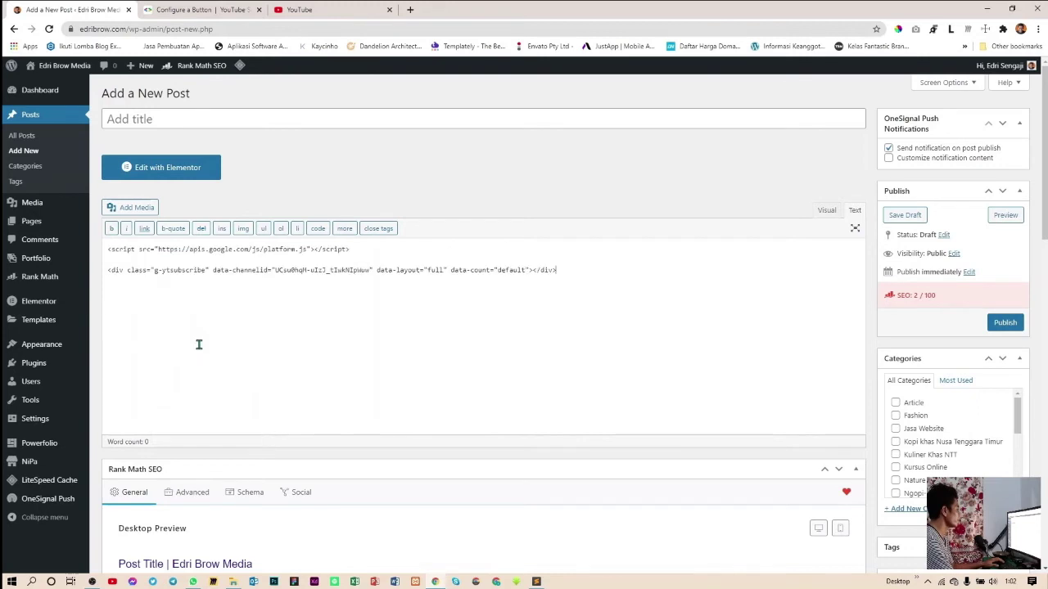
pyautogui.click(827, 211)
pyautogui.click(104, 296)
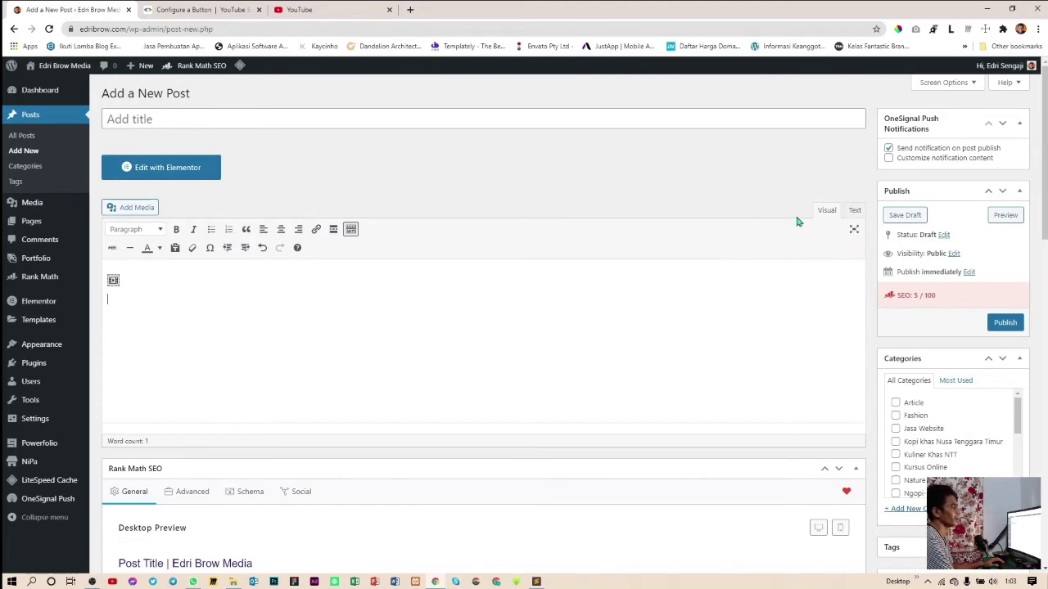
# Title the new post "test" and save it as a draft.
pyautogui.click(316, 118)
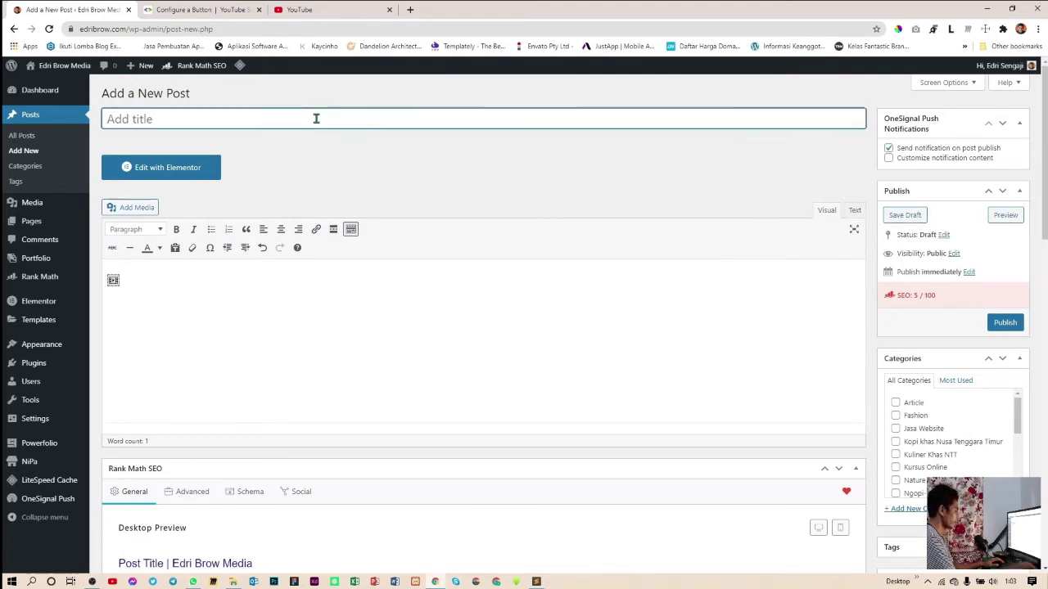
pyautogui.write('test')
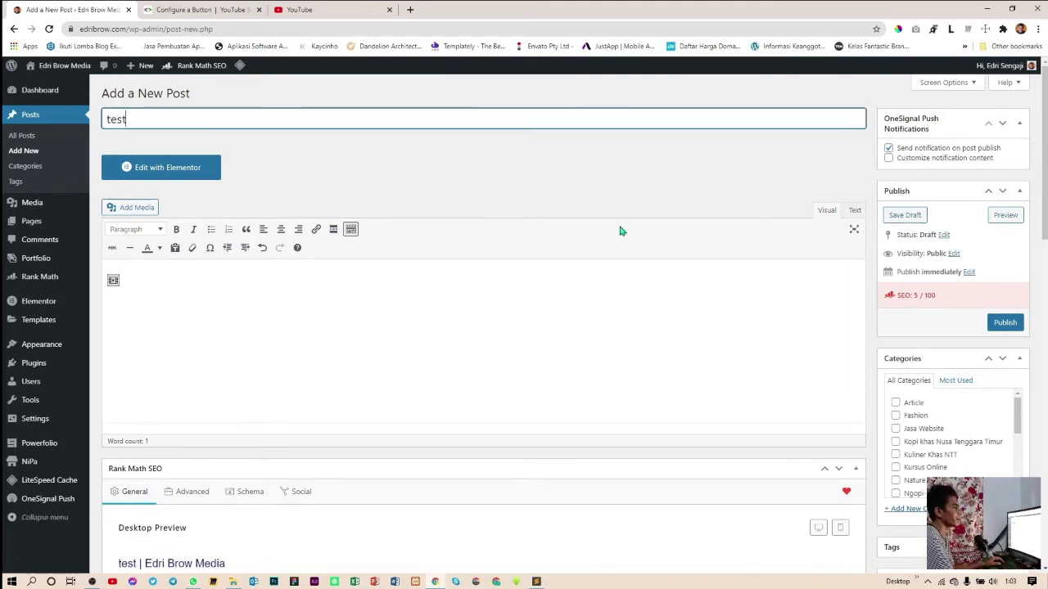
pyautogui.click(770, 176)
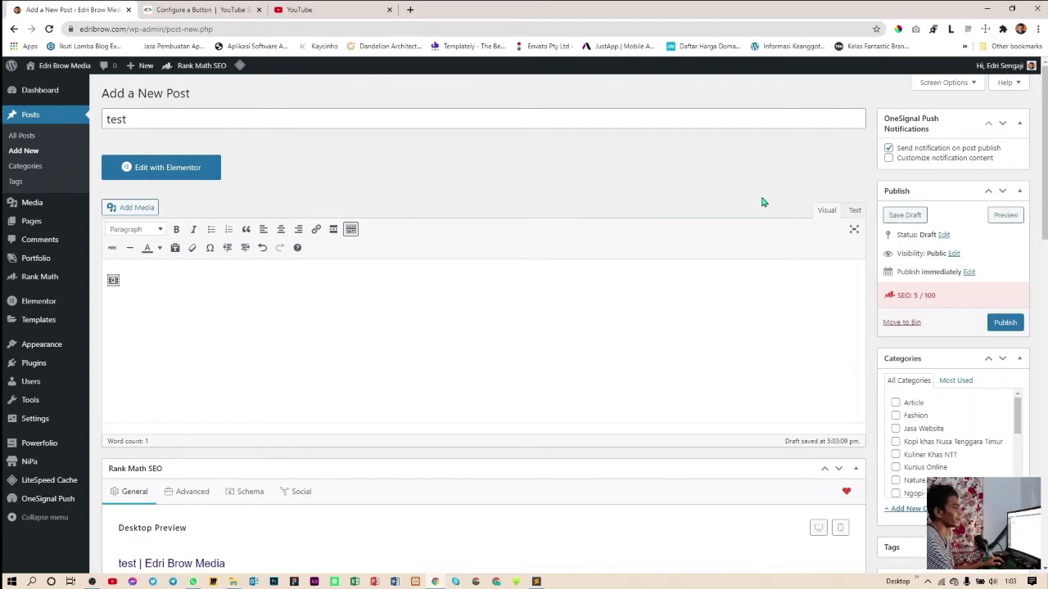
pyautogui.click(909, 215)
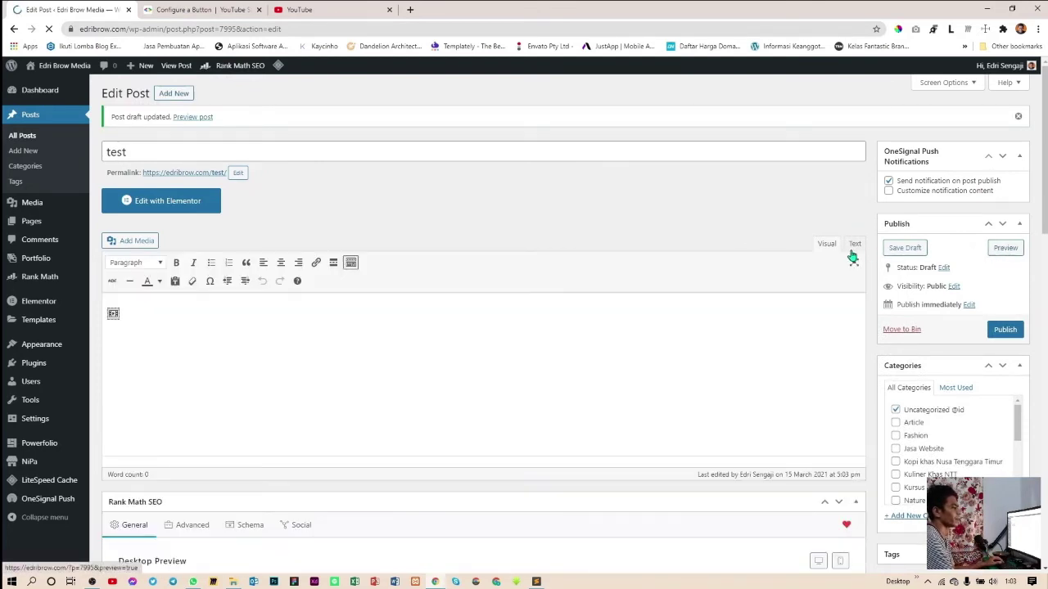
# Preview the draft post to check the embedded subscribe button, and close the preview.
pyautogui.click(1006, 253)
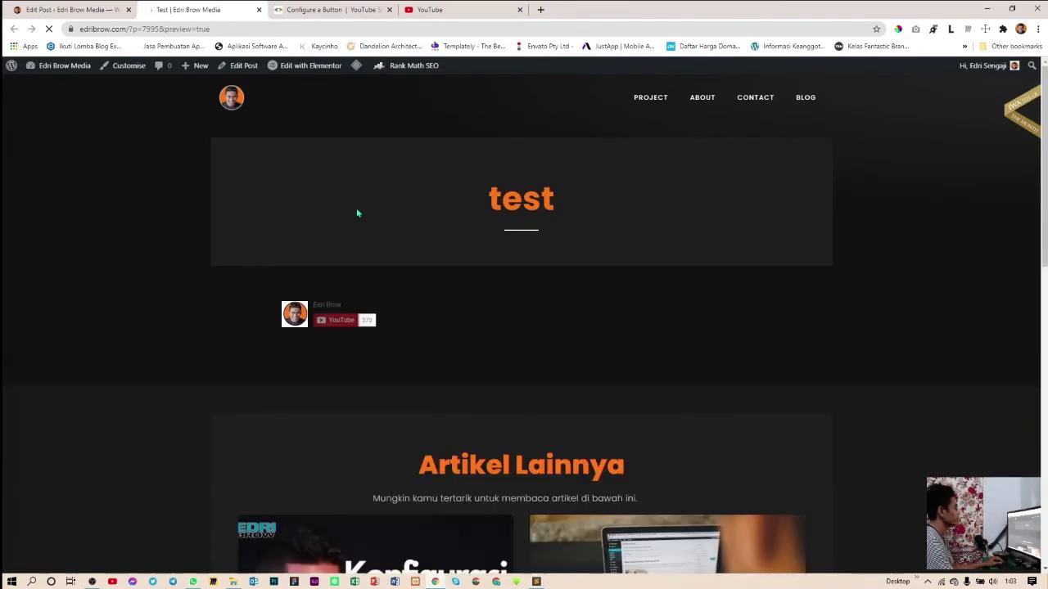
pyautogui.scroll(-1, 359, 238)
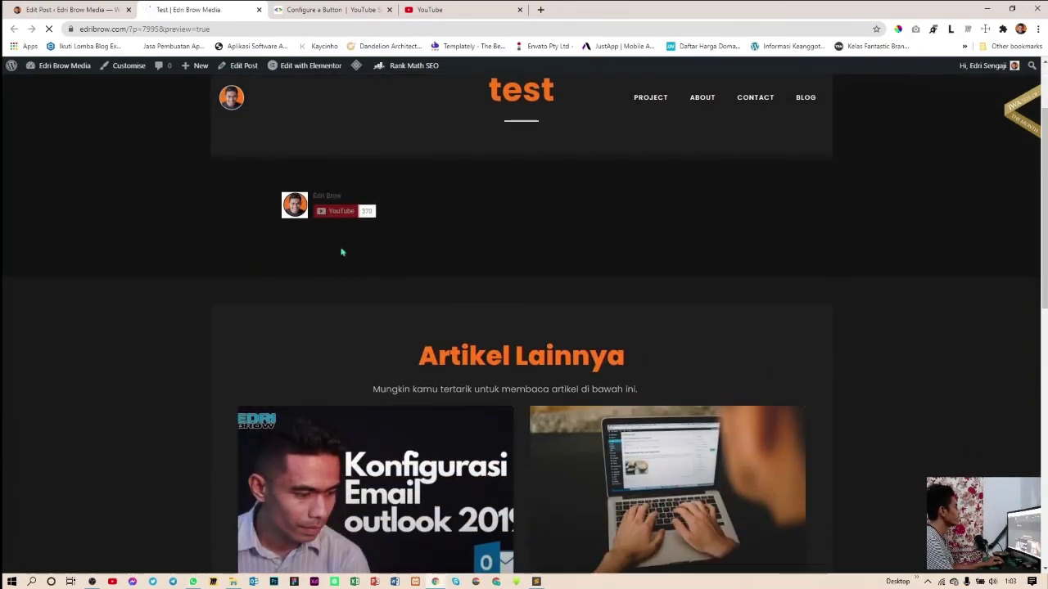
pyautogui.scroll(1, 406, 267)
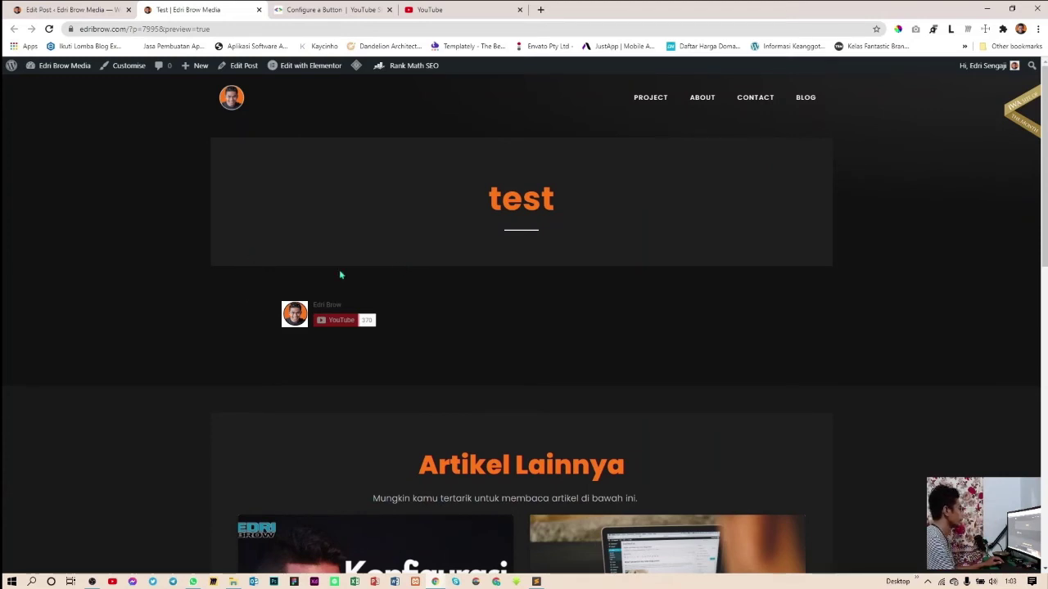
pyautogui.click(259, 10)
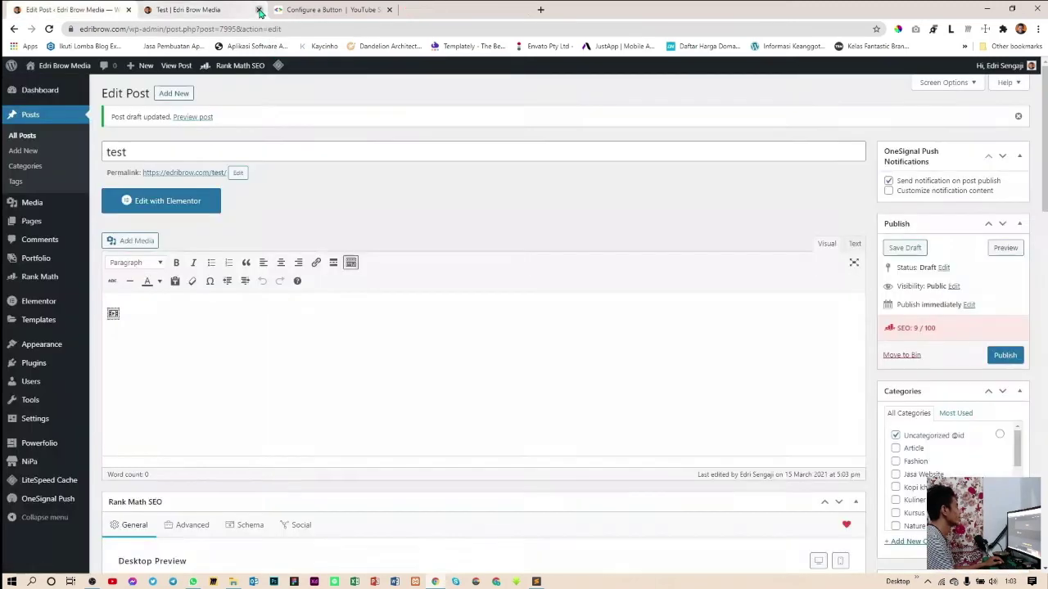
# Go back to the Configure a Button page and review the button's options, preview and generated embed code.
pyautogui.click(250, 10)
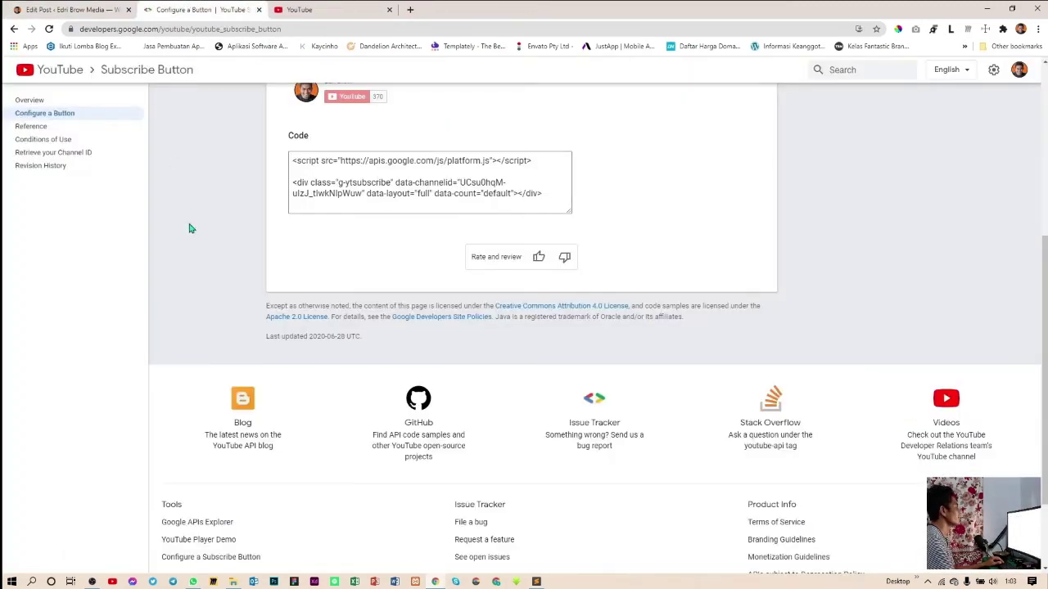
pyautogui.scroll(3, 189, 229)
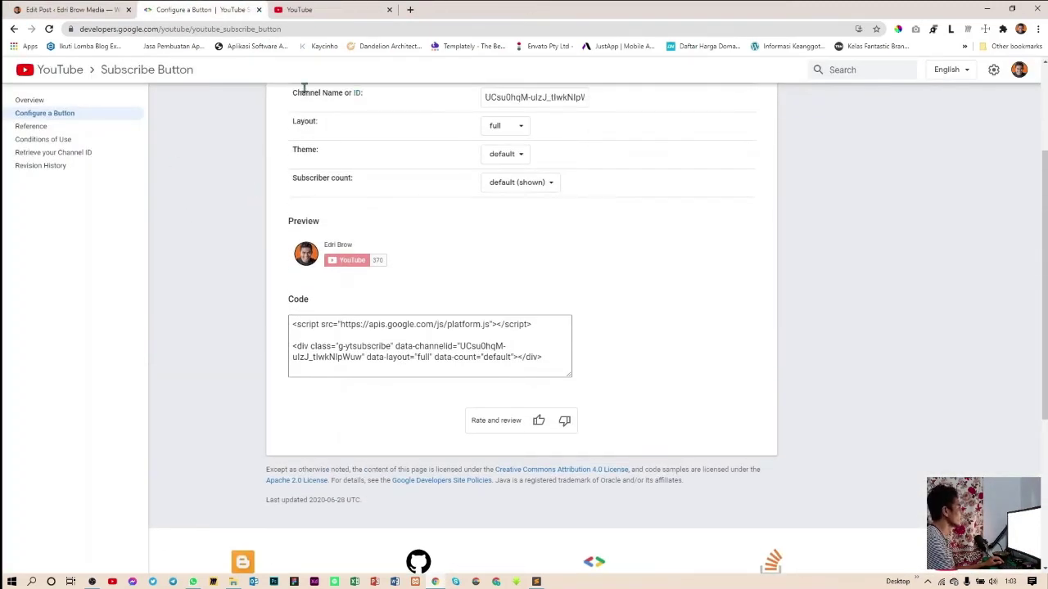
pyautogui.scroll(1, 229, 199)
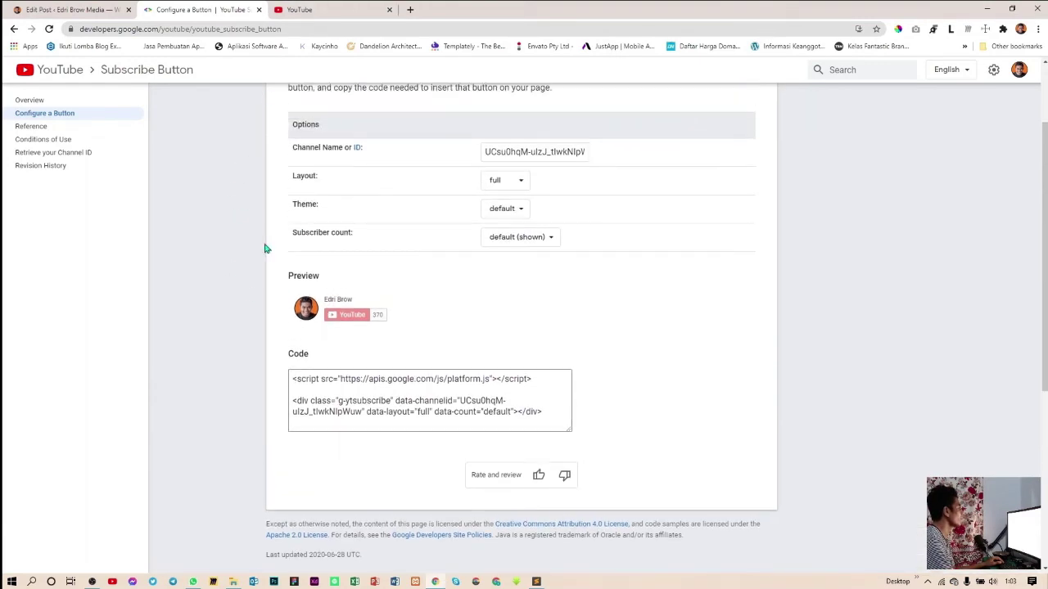
pyautogui.scroll(-2, 494, 325)
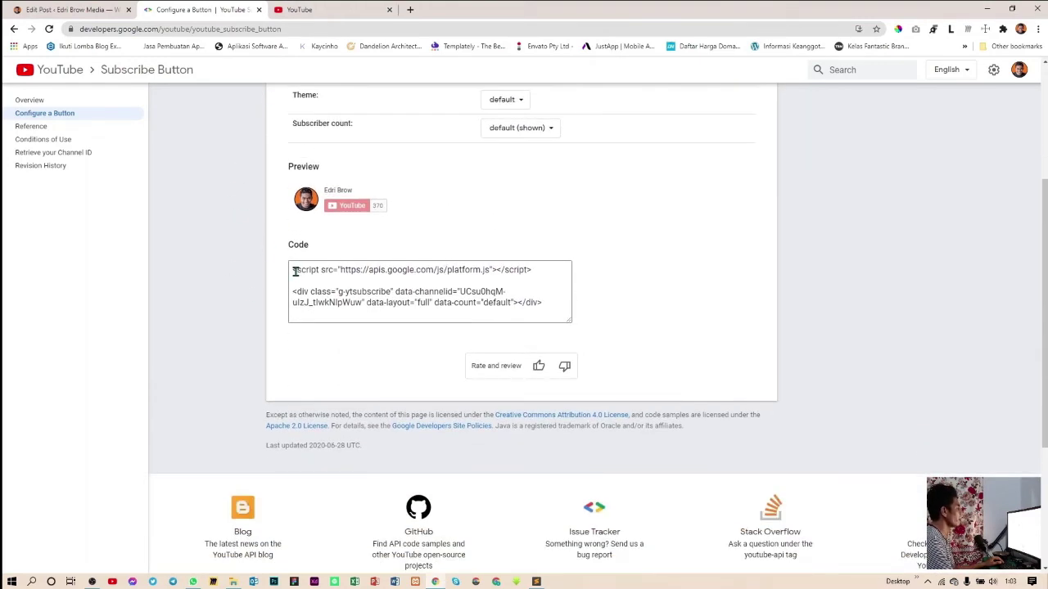
pyautogui.moveTo(545, 306); pyautogui.dragTo(291, 270)
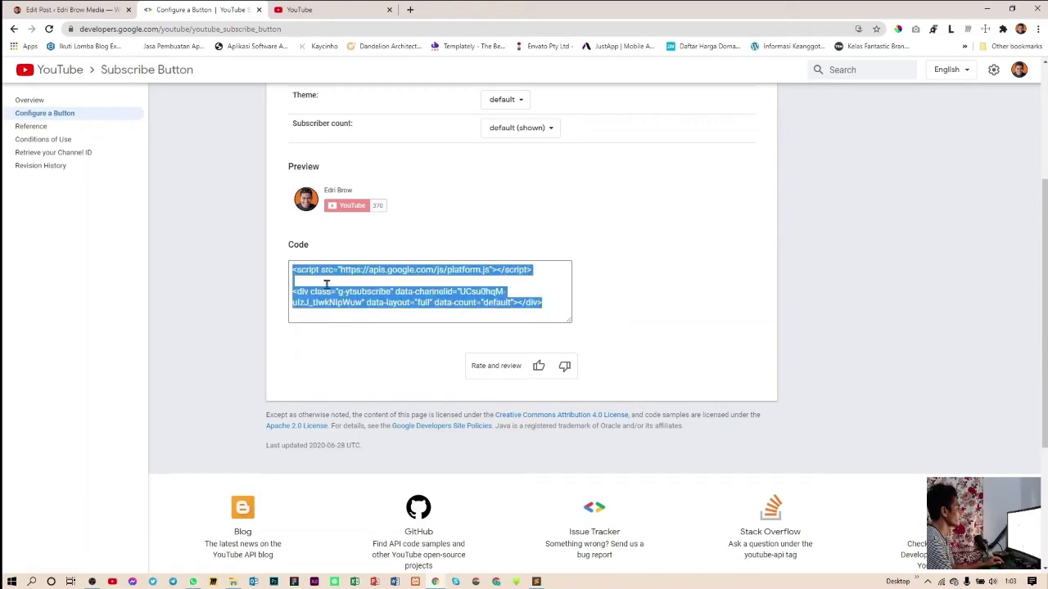
pyautogui.click(220, 222)
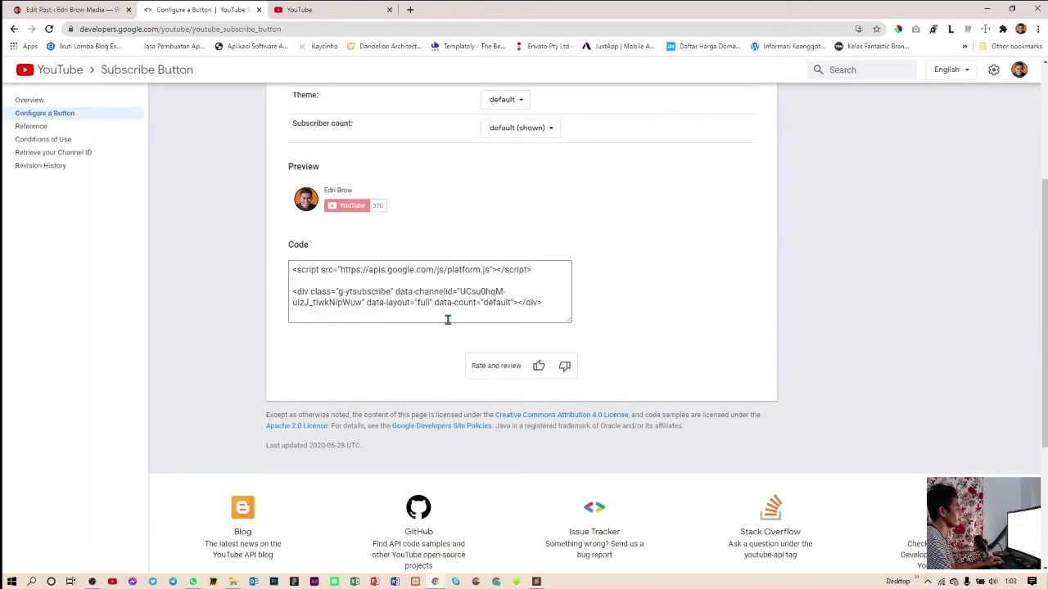
pyautogui.scroll(-2, 448, 321)
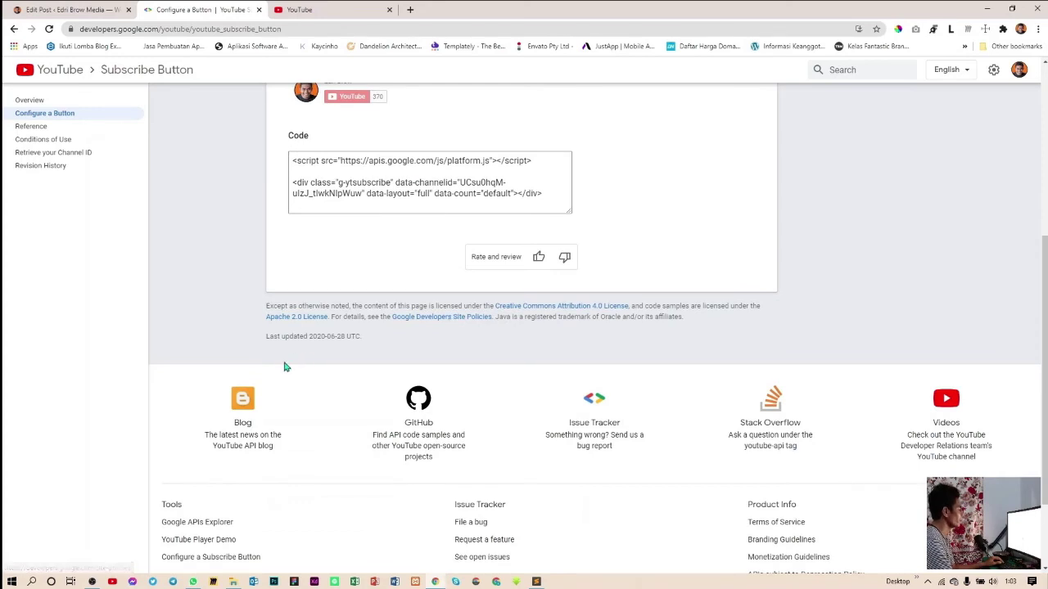
pyautogui.scroll(-2, 284, 367)
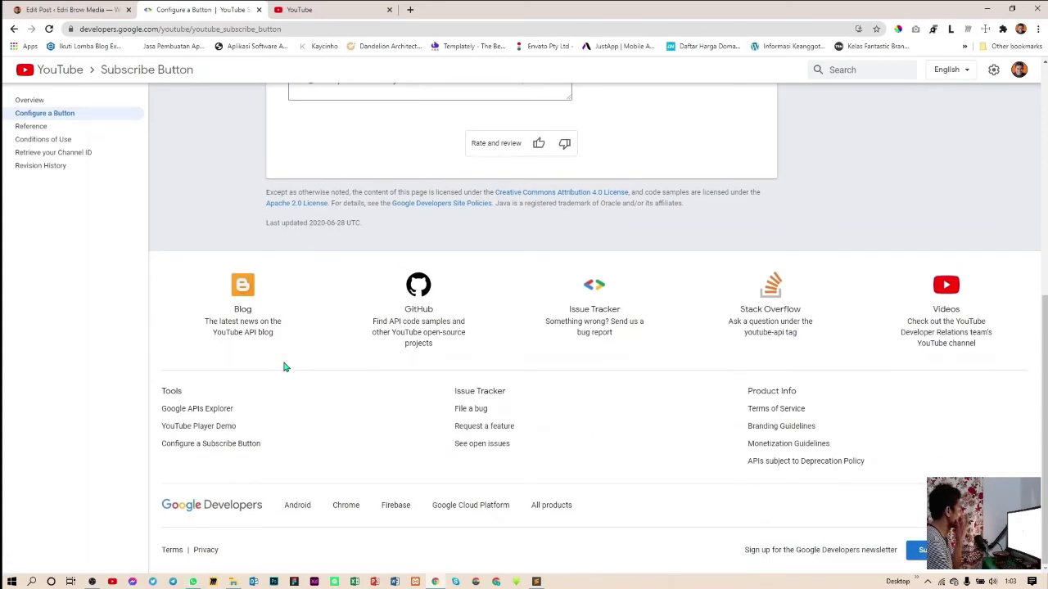
pyautogui.scroll(8, 283, 367)
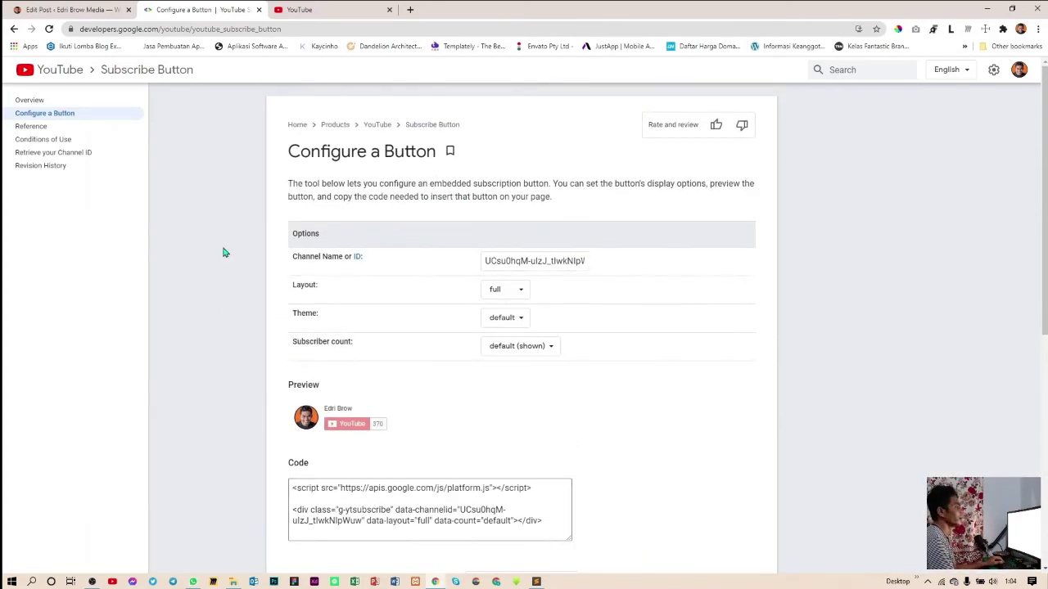
# Return to the draft post in WordPress and go from there to the website's front page.
pyautogui.click(82, 9)
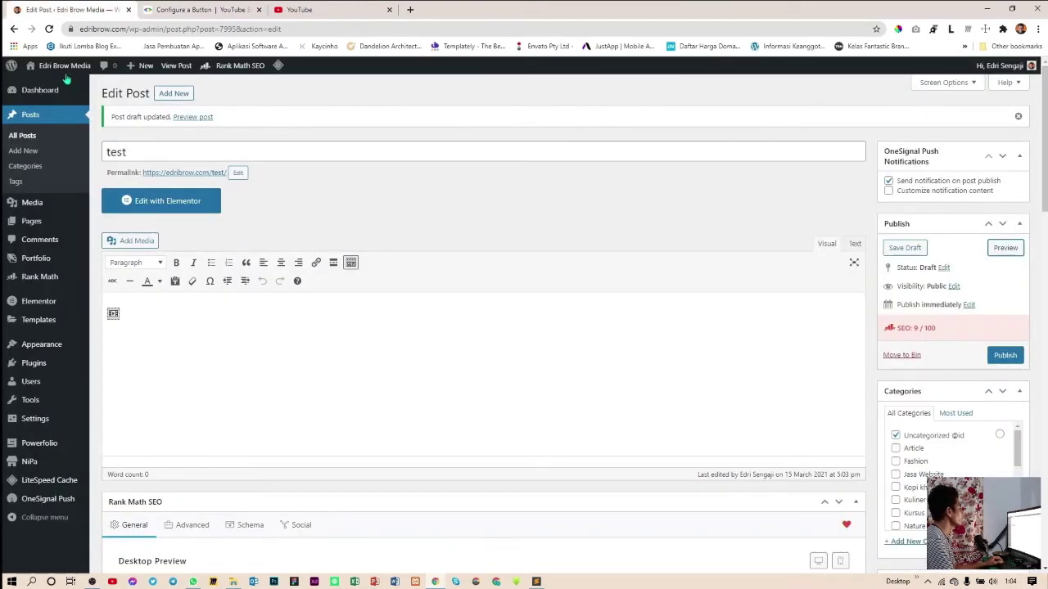
pyautogui.click(41, 85)
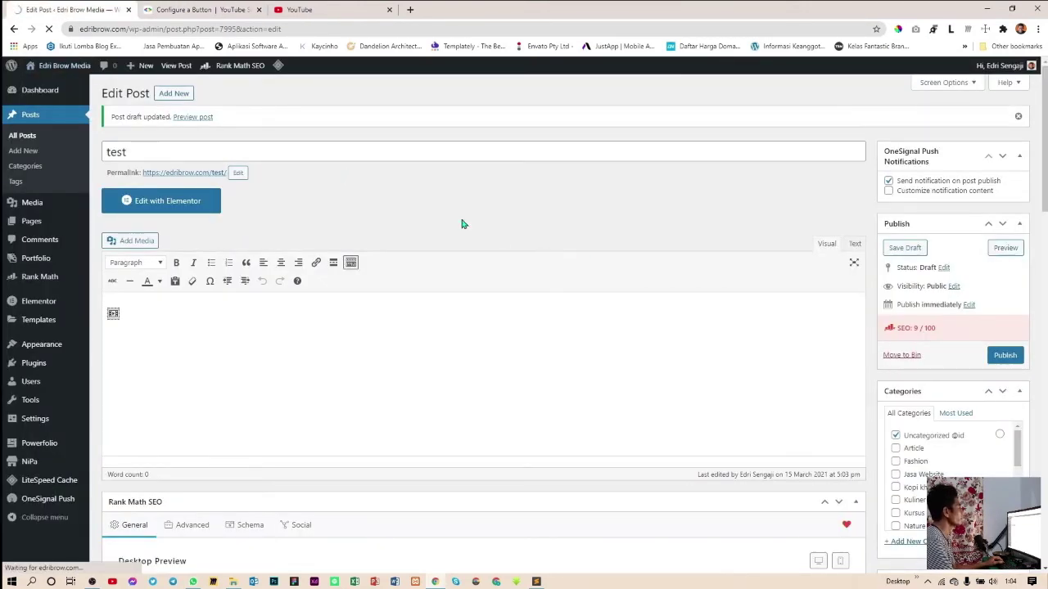